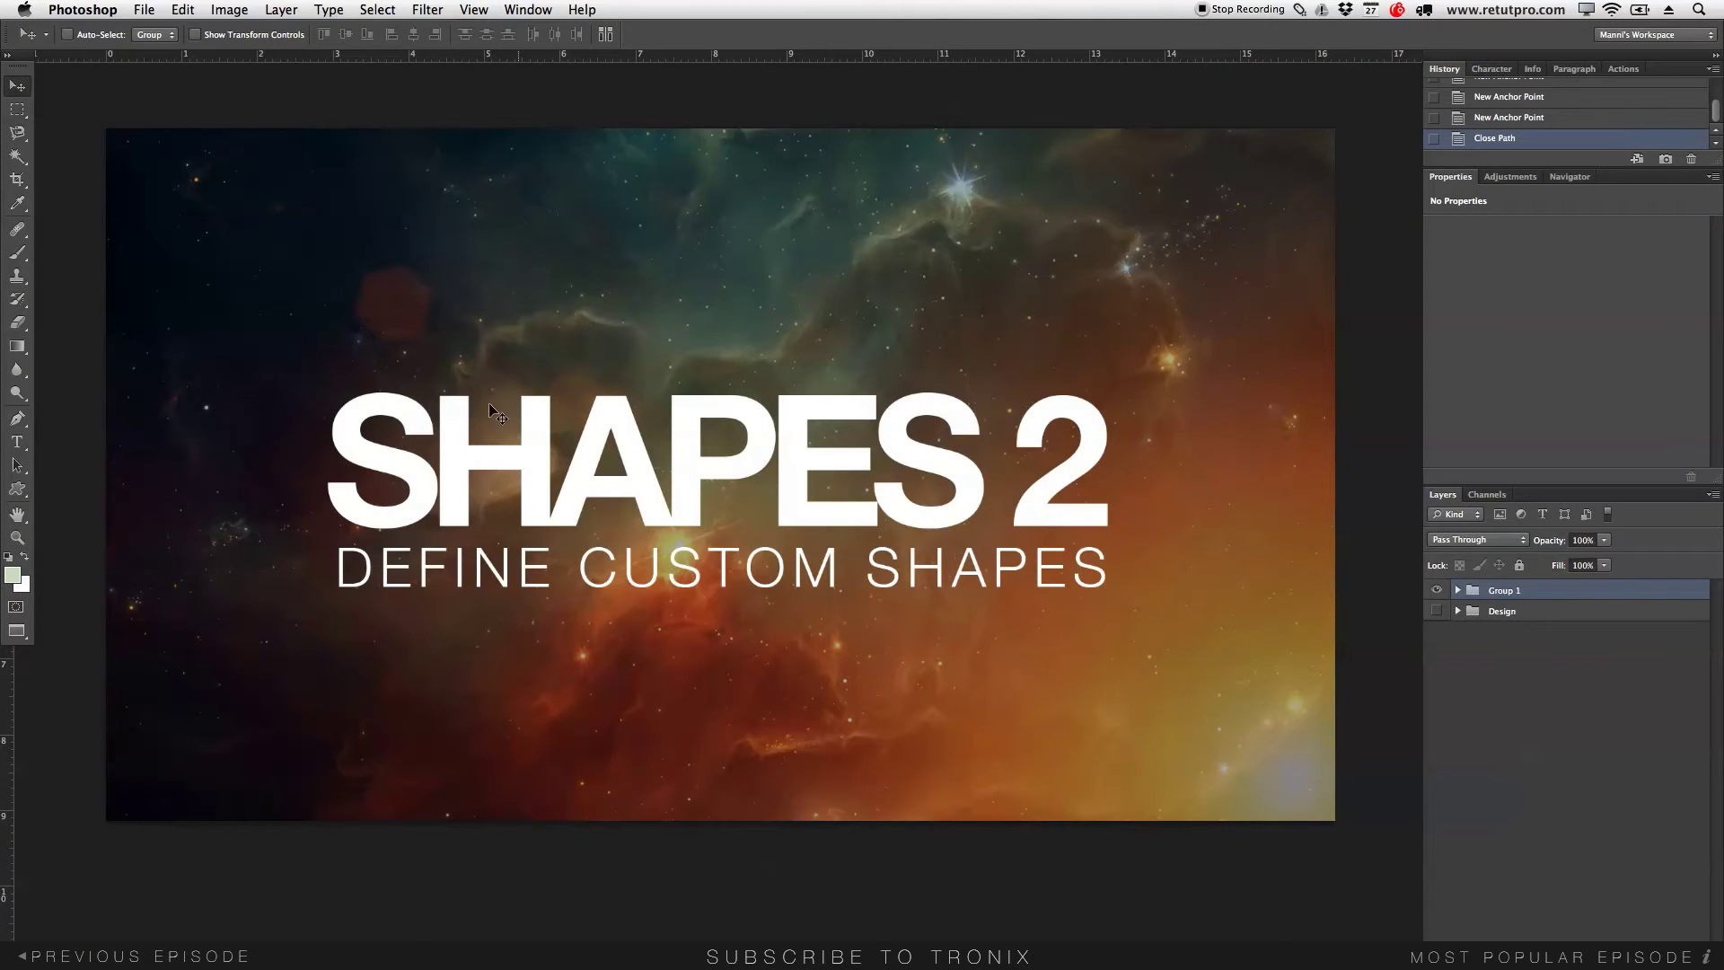
- With the Pen tool, trace a closed 16-anchor straight-edged path over the nebula above the headline
click(27, 418)
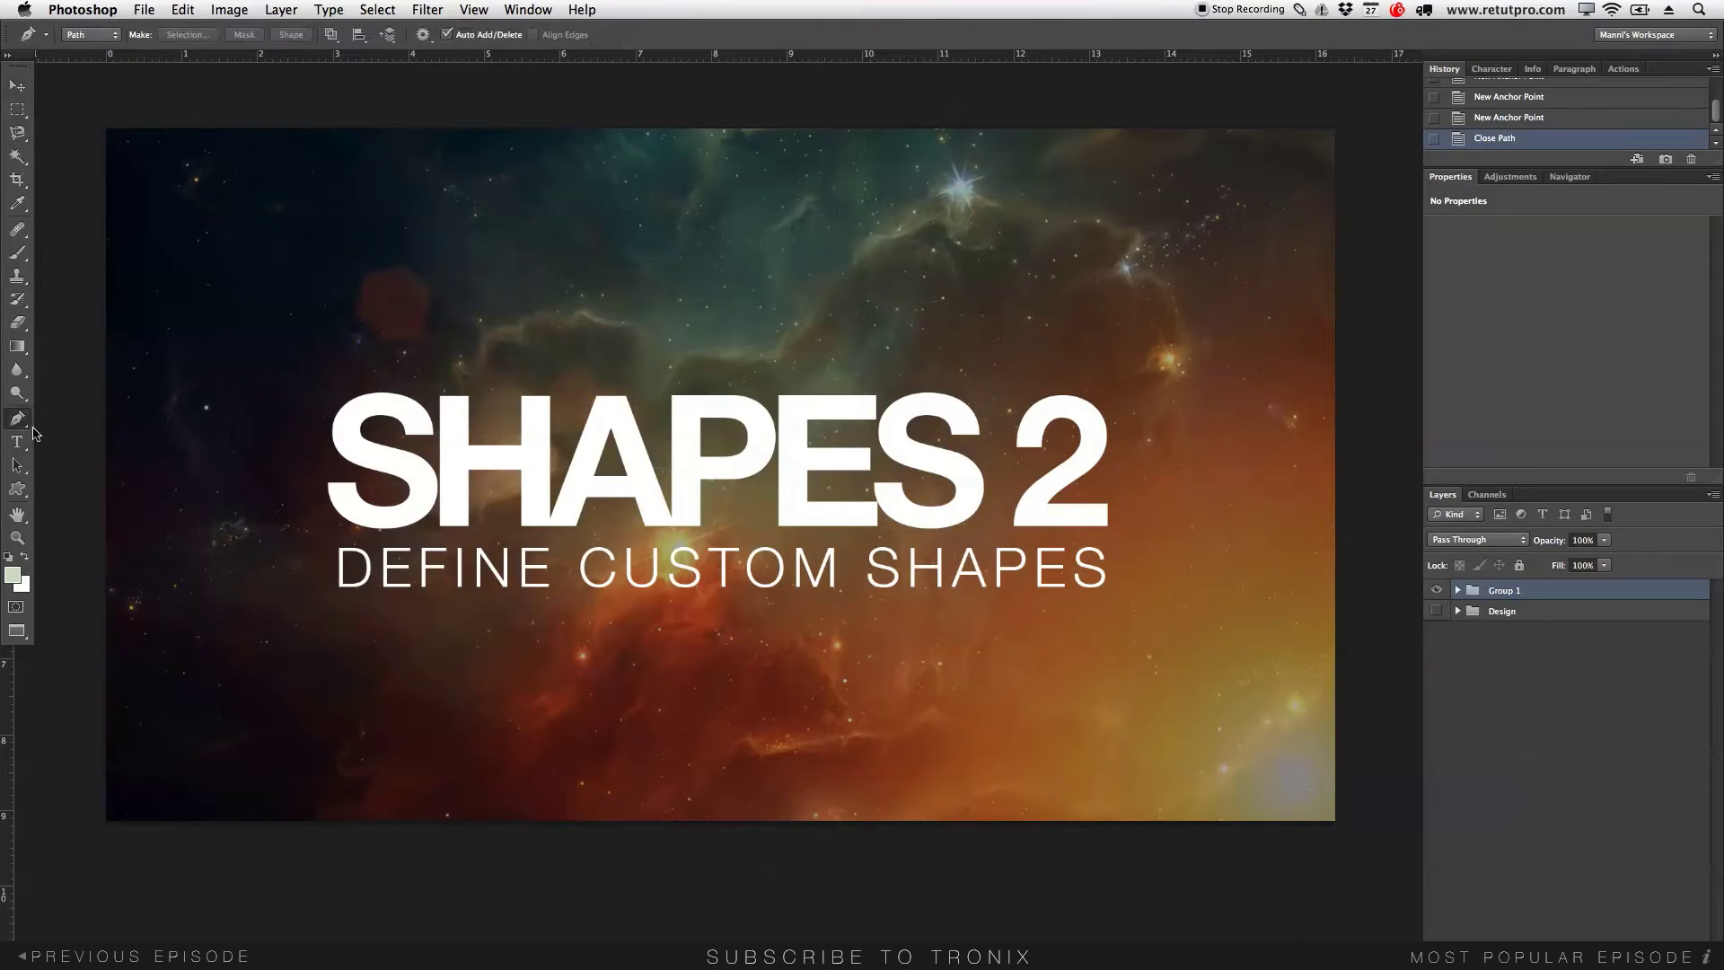
click(862, 197)
click(666, 199)
click(610, 215)
click(608, 295)
click(652, 332)
click(734, 334)
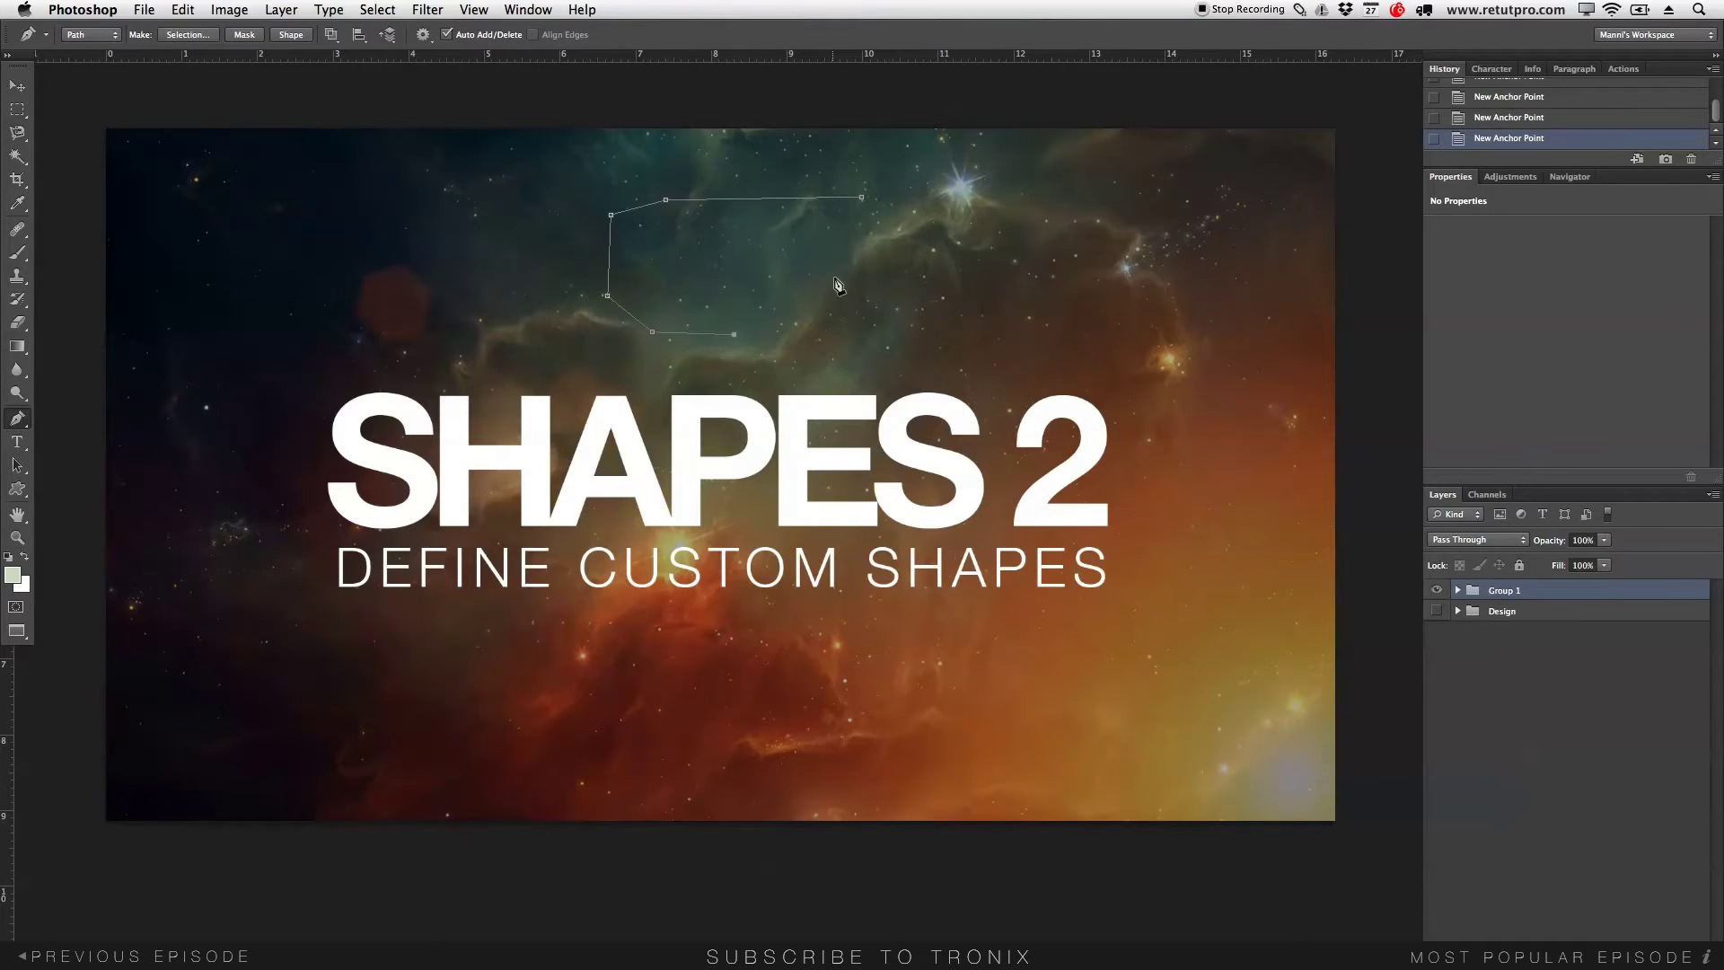
click(856, 278)
click(780, 262)
click(861, 243)
click(904, 284)
click(966, 273)
click(953, 242)
click(932, 233)
click(973, 206)
click(953, 182)
click(925, 194)
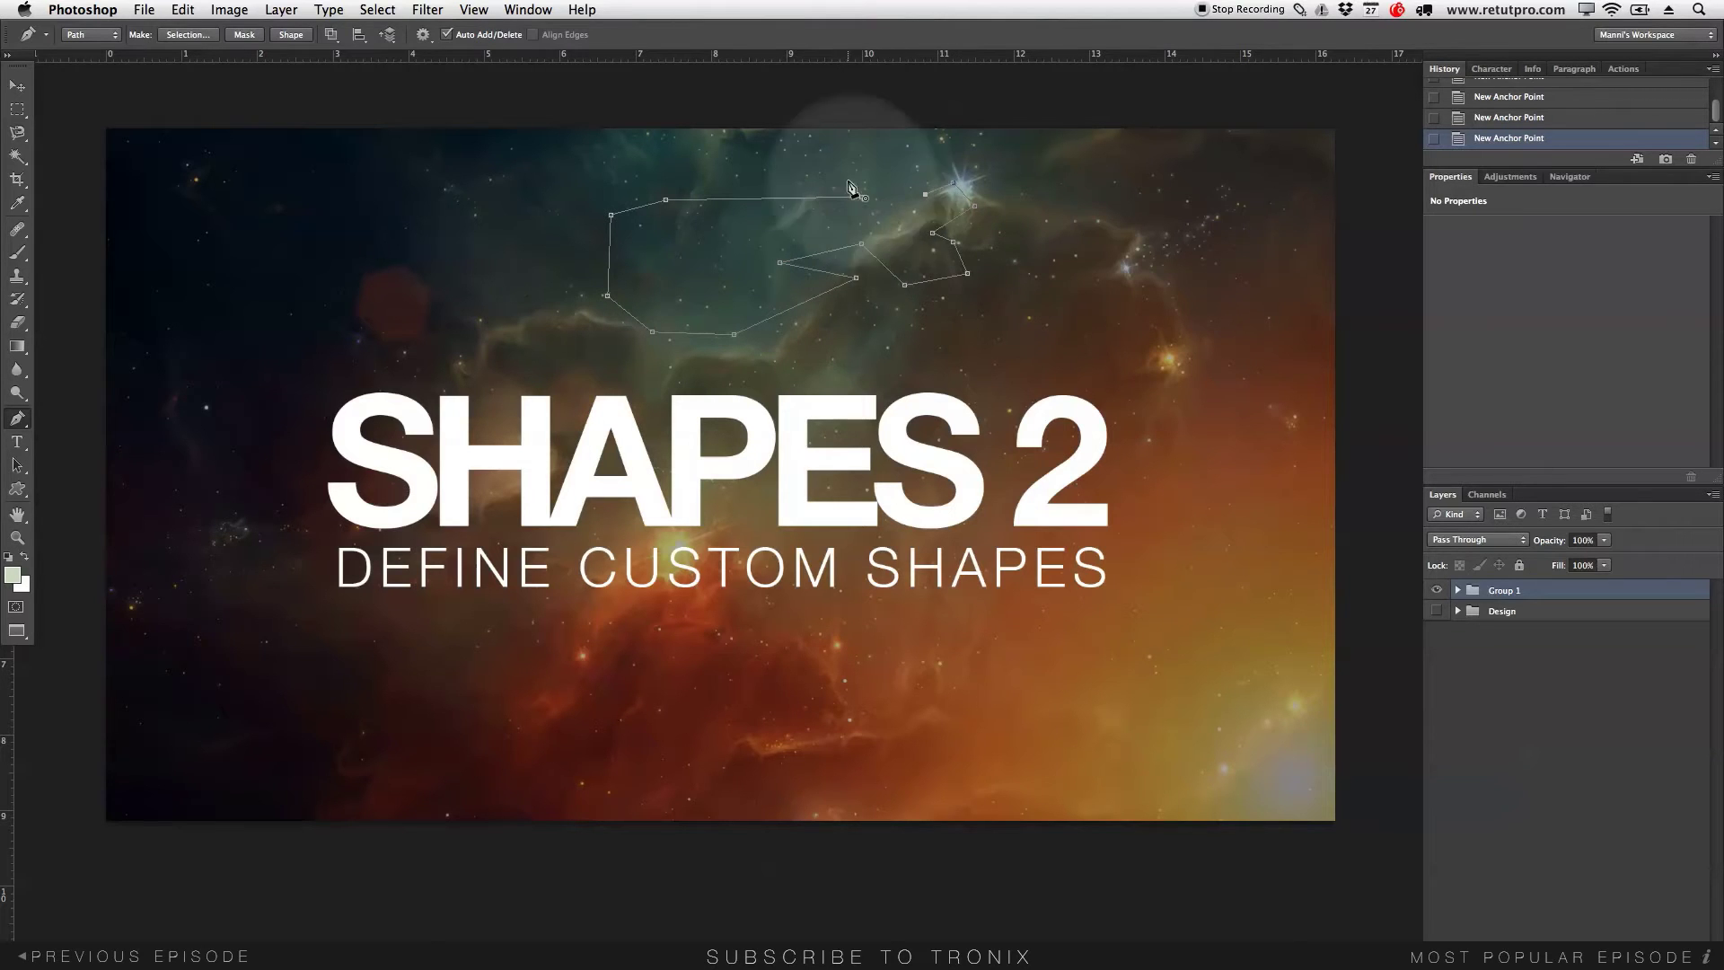
click(863, 199)
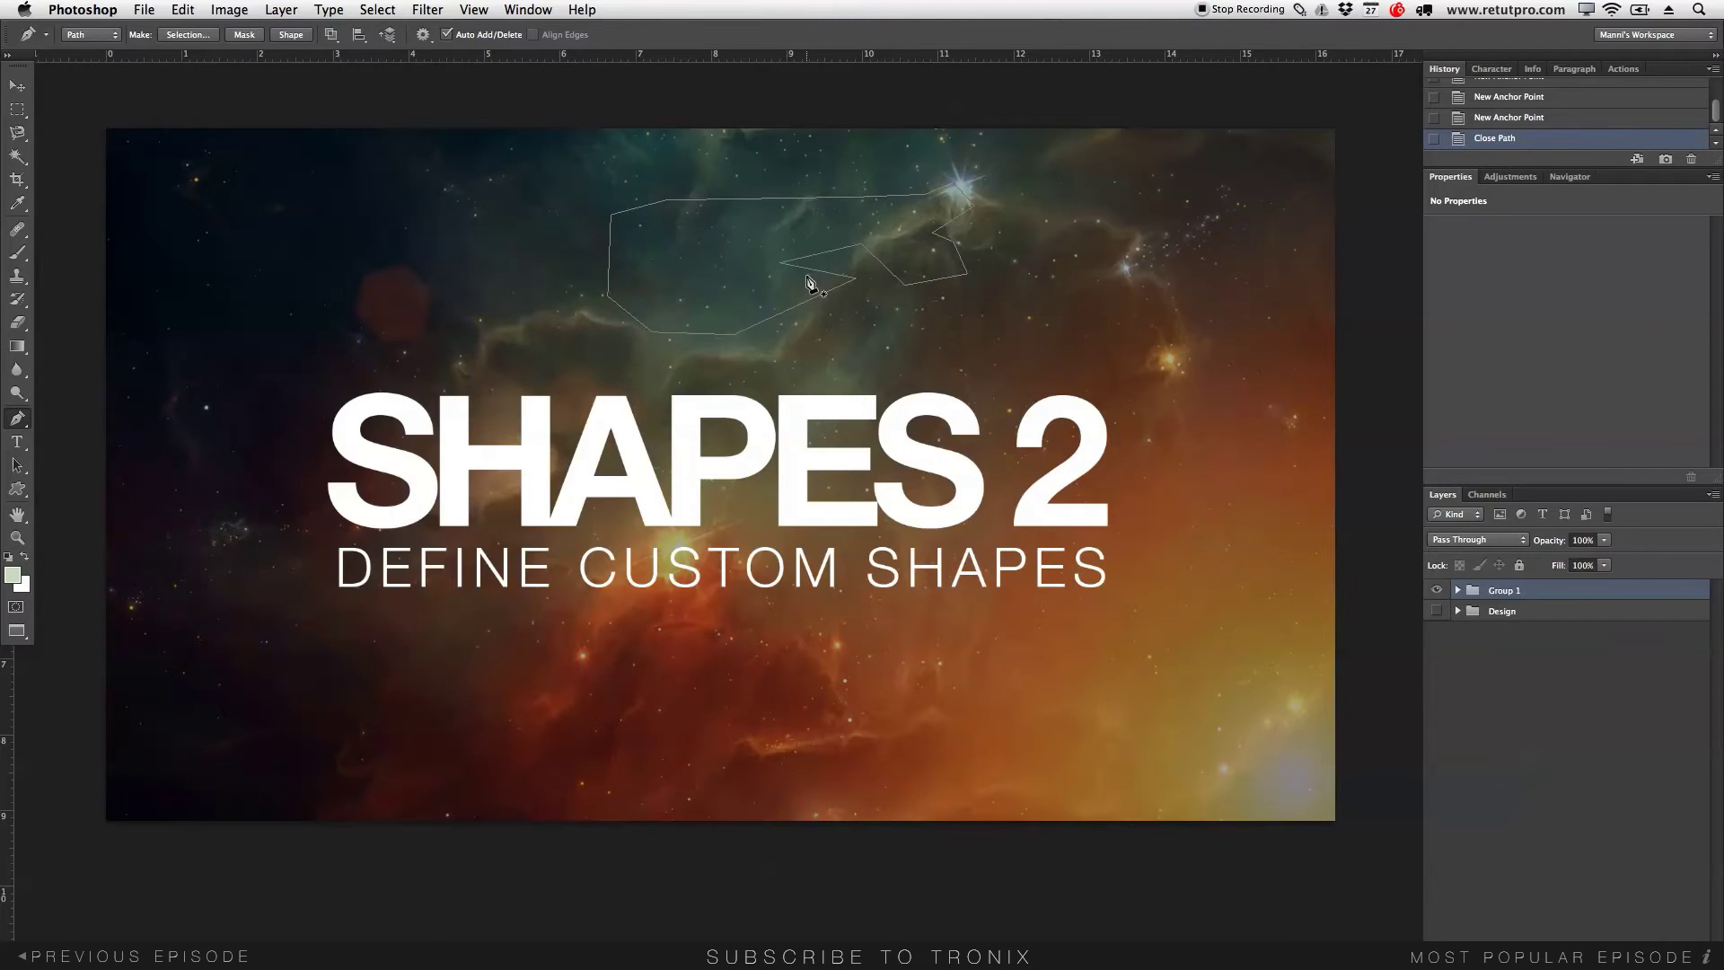
- Check the path's context menu, find Define Custom Shape greyed out, and dismiss it
right_click(712, 270)
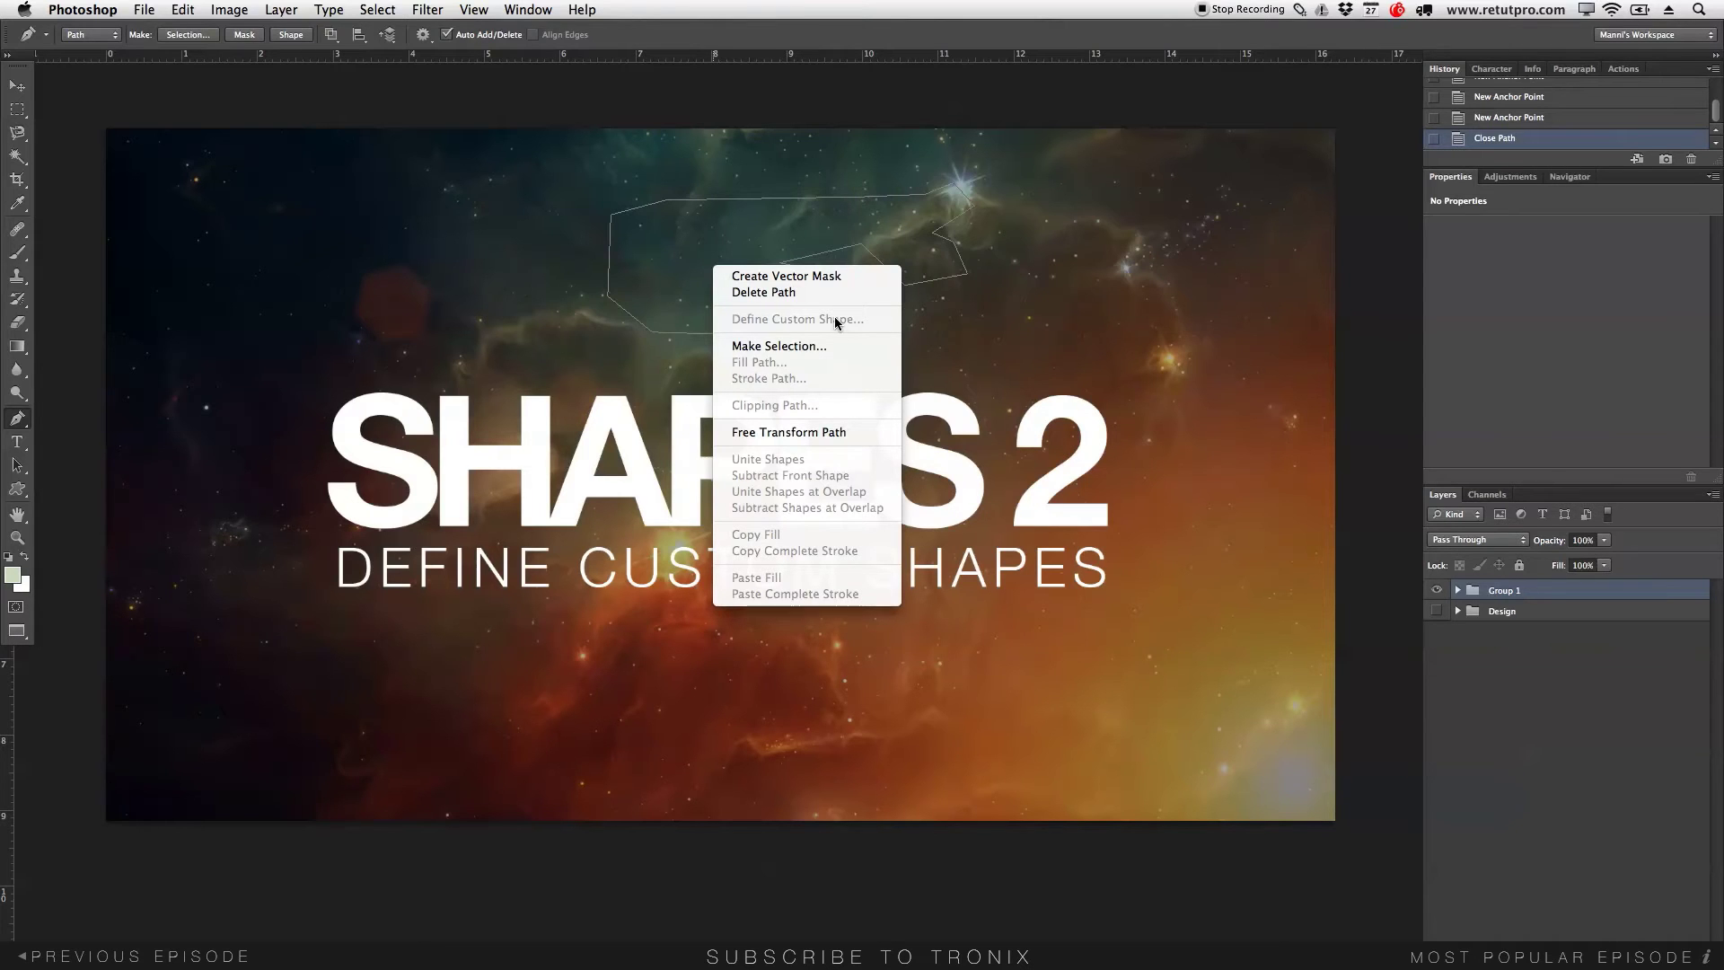
key(Escape)
key(Escape)
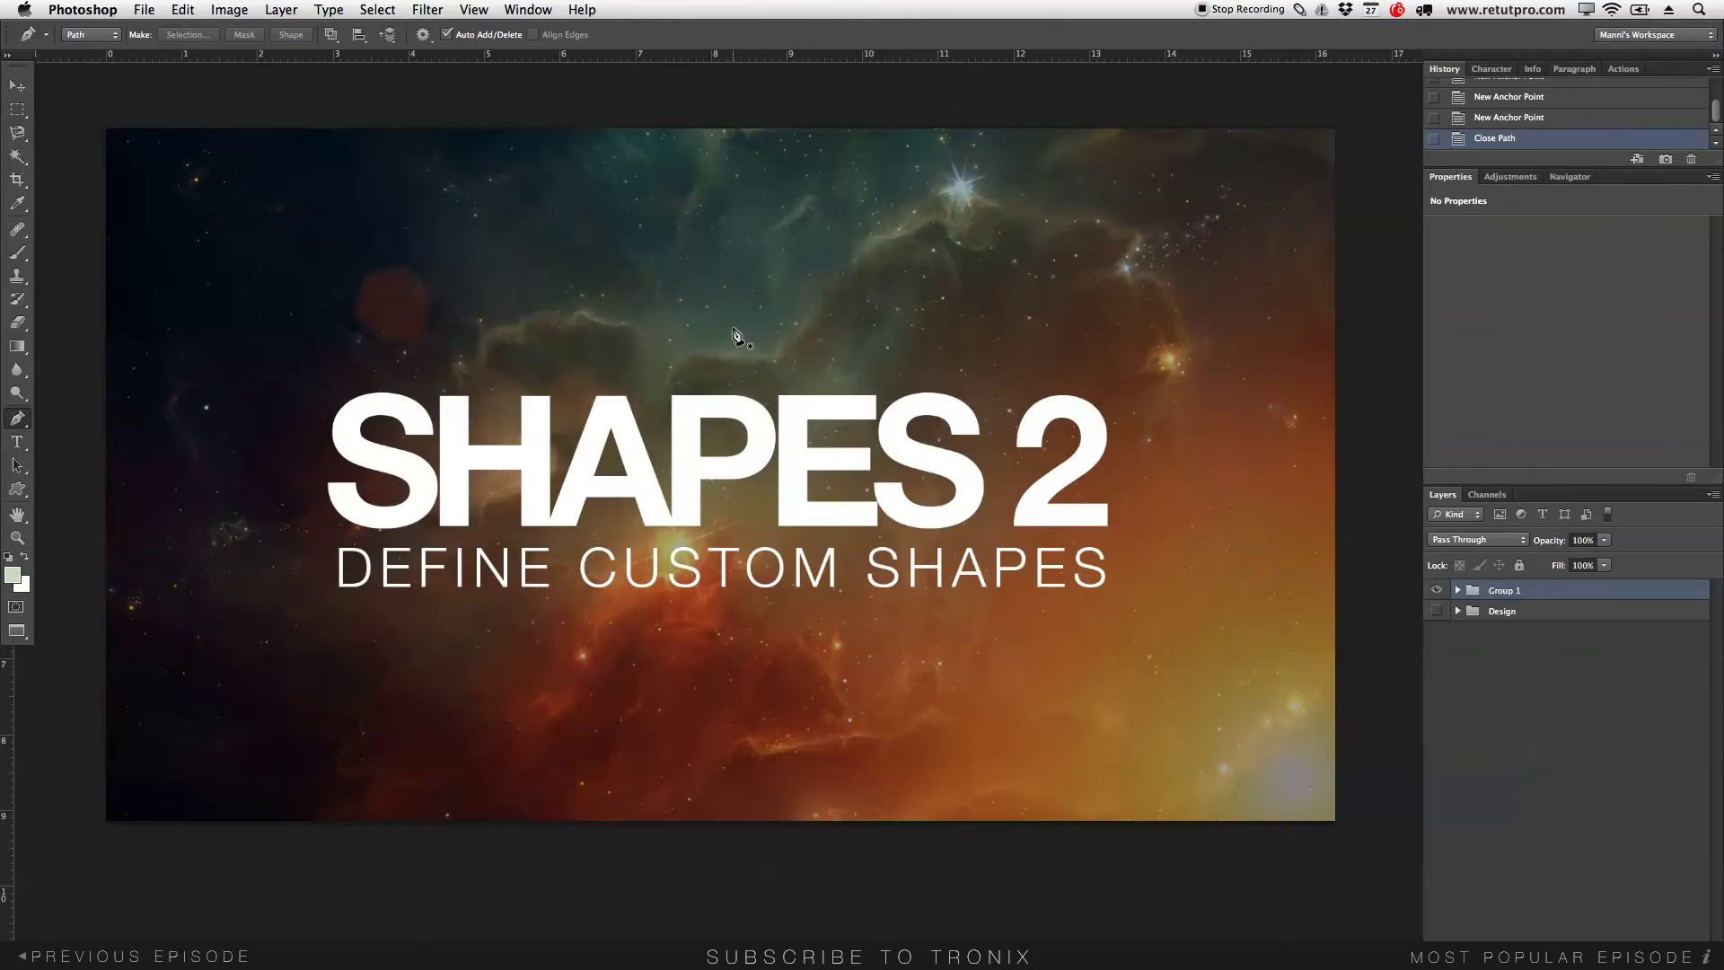
- Switch to the Custom Shape Tool, scroll through the whole Shape picker, and open its options menu
click(17, 490)
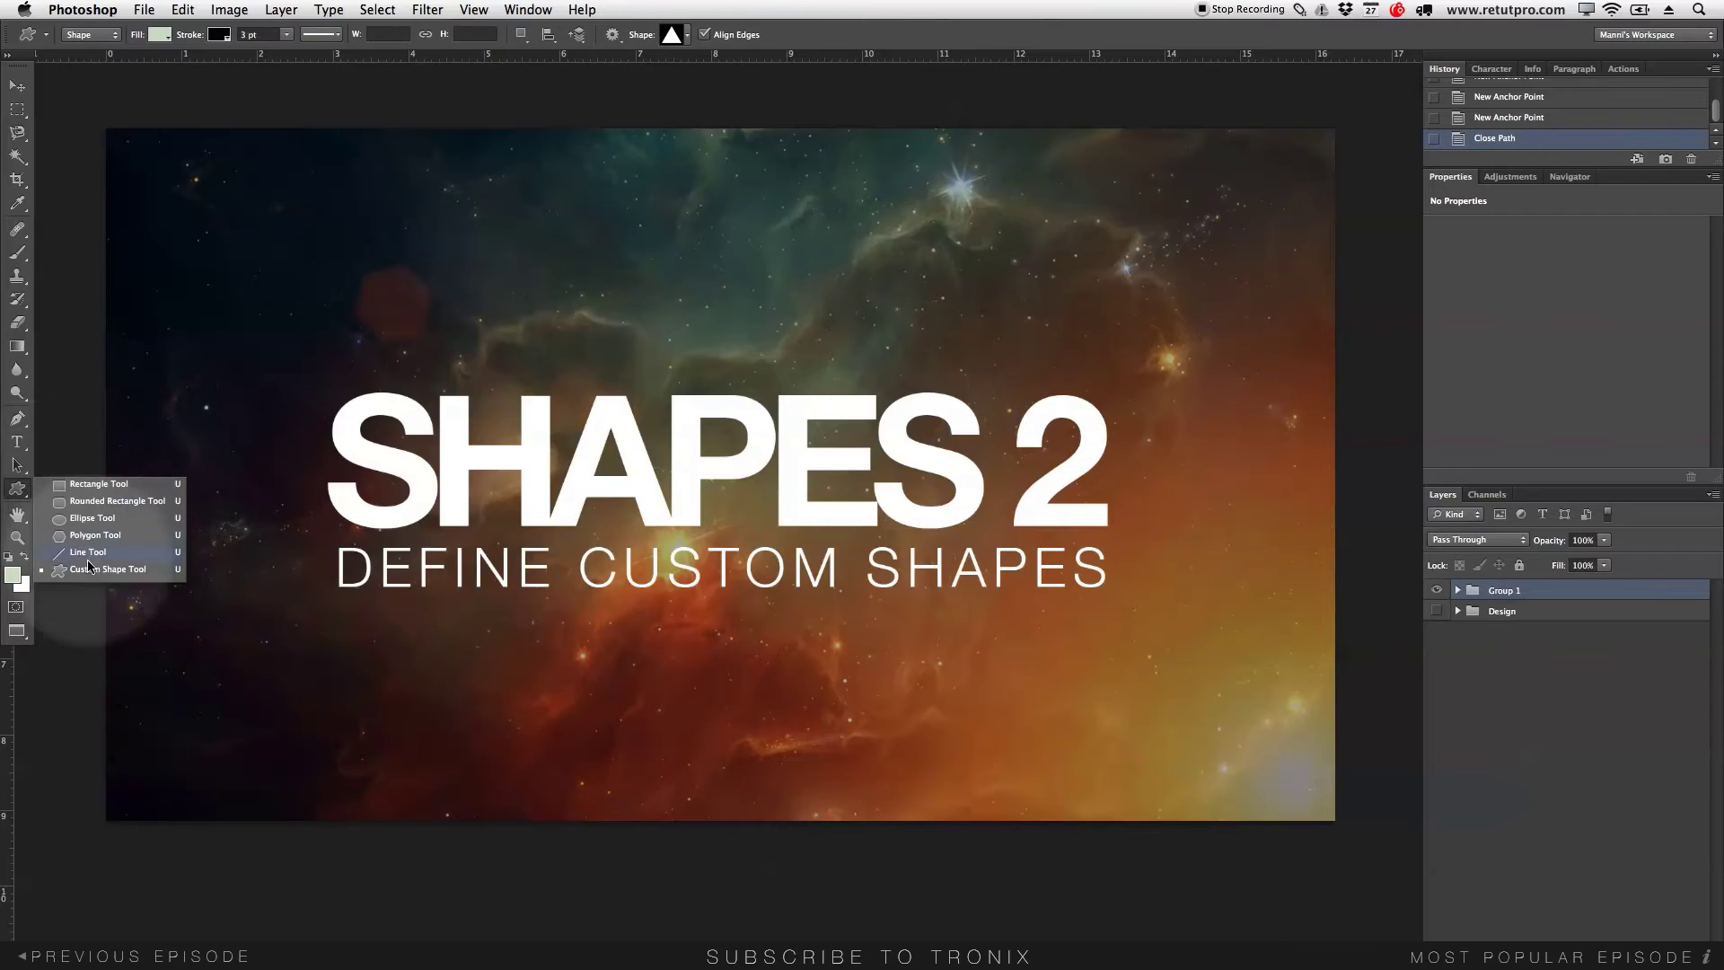
click(81, 569)
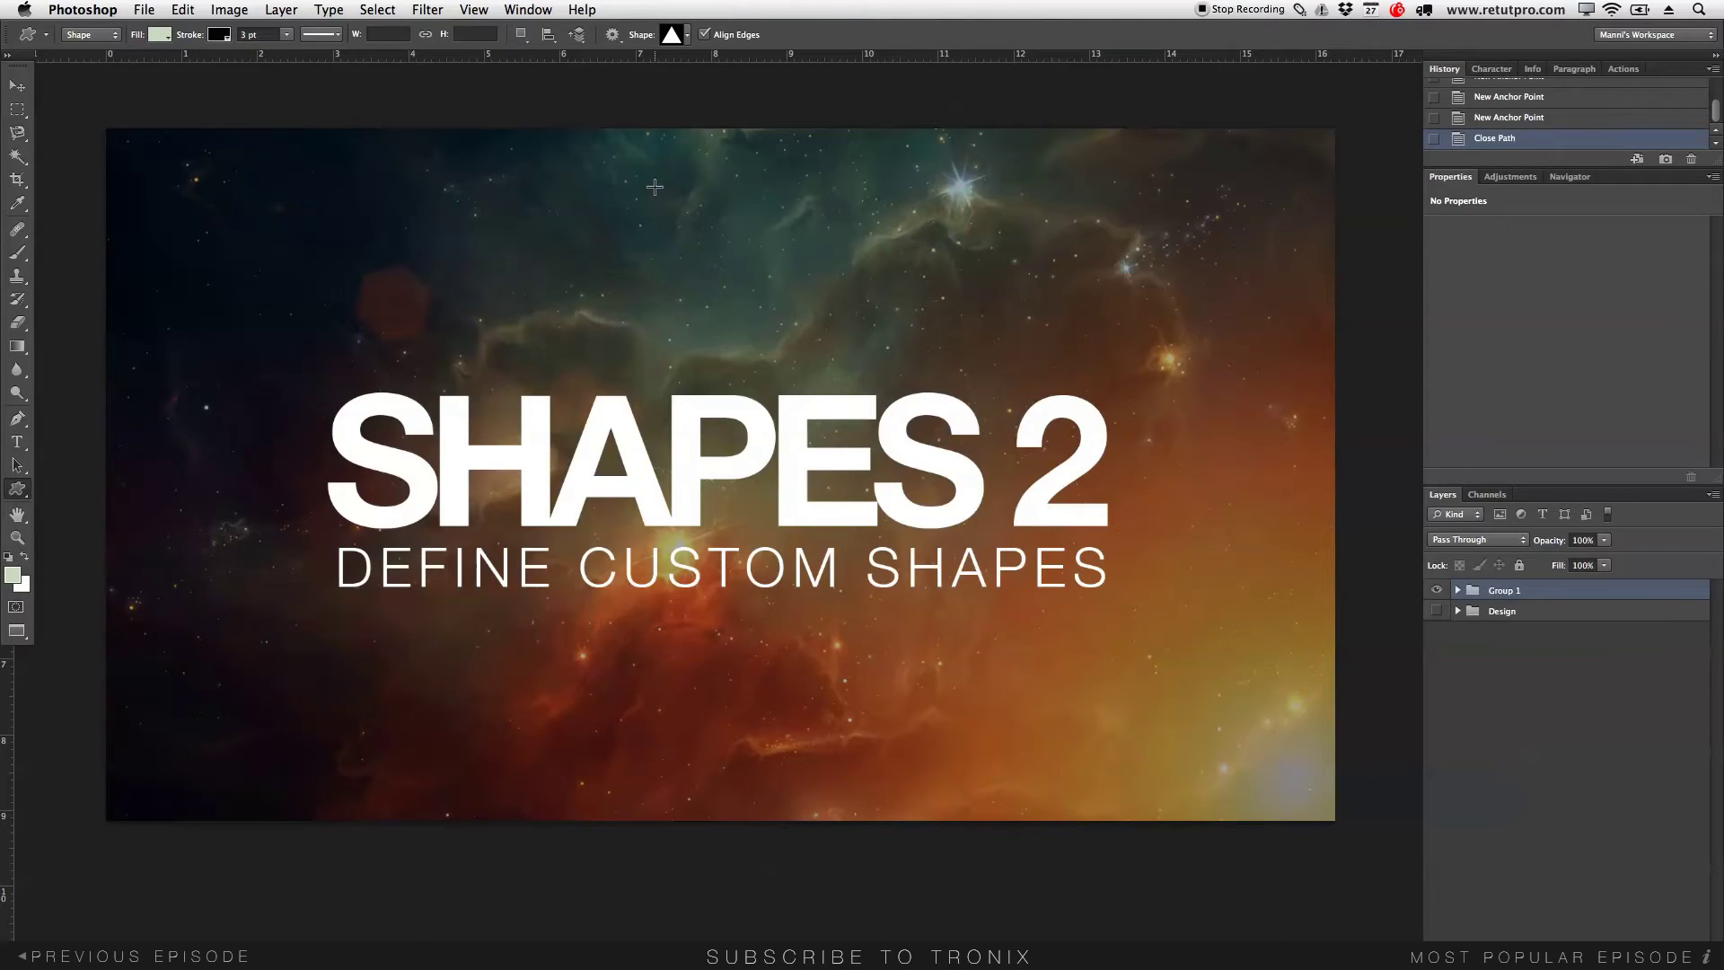
click(687, 38)
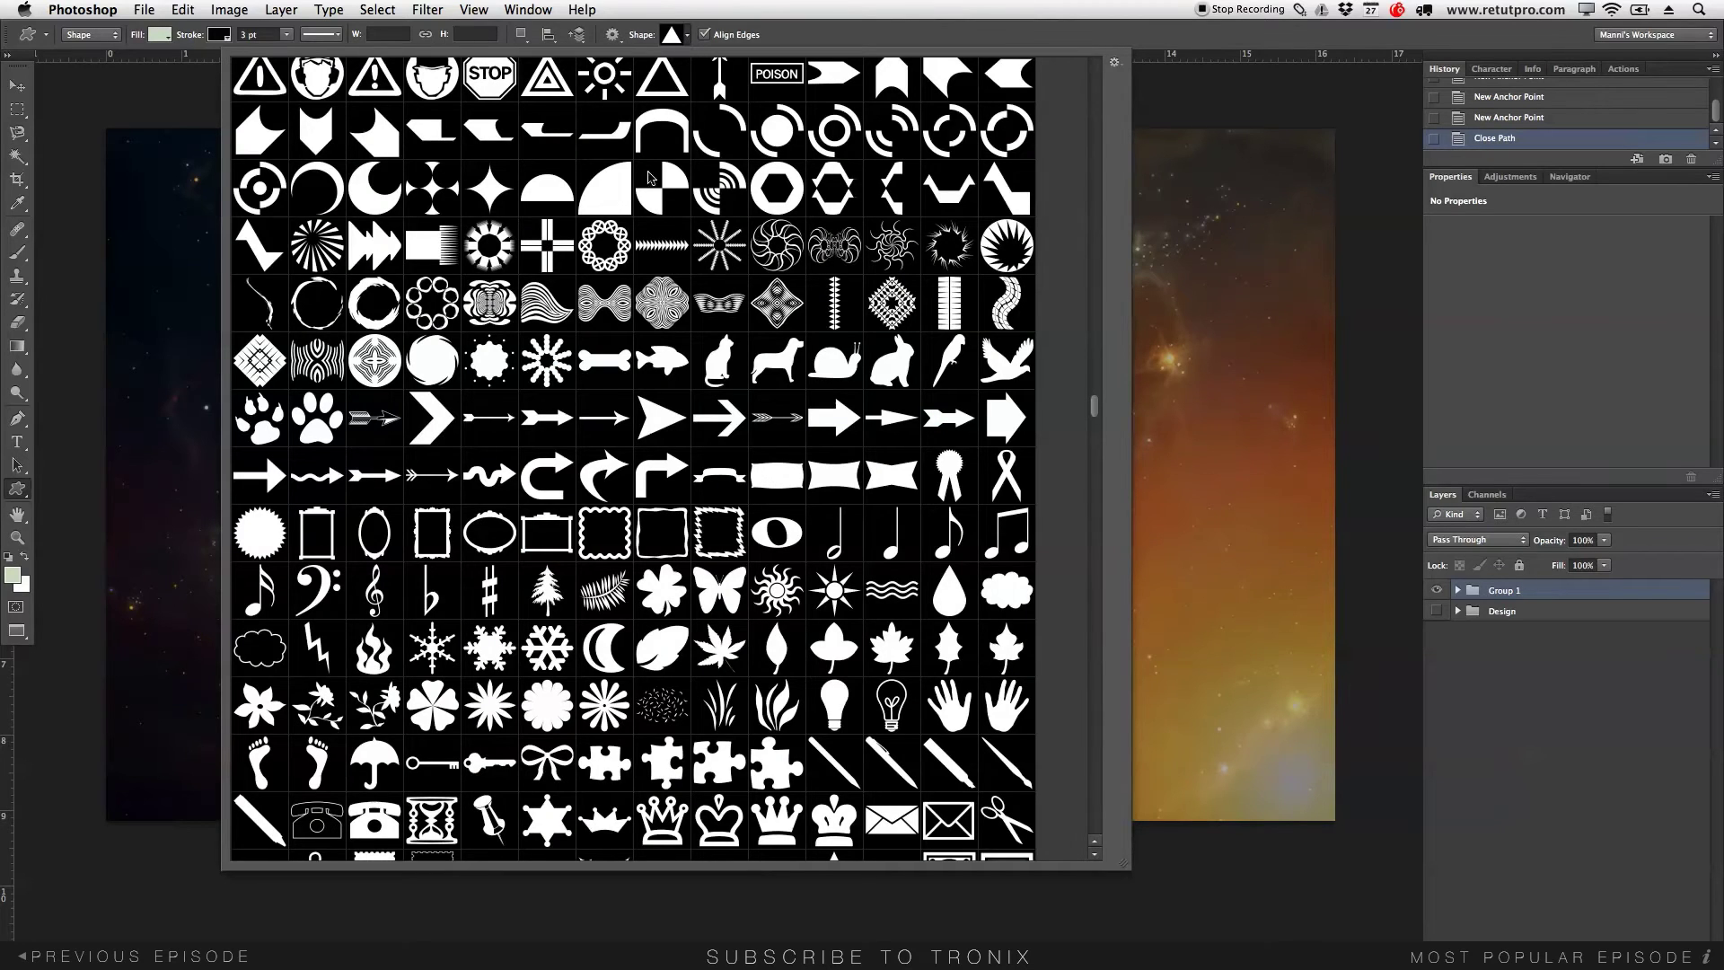
scroll(1096, 402, up, 3)
scroll(1096, 401, up, 10)
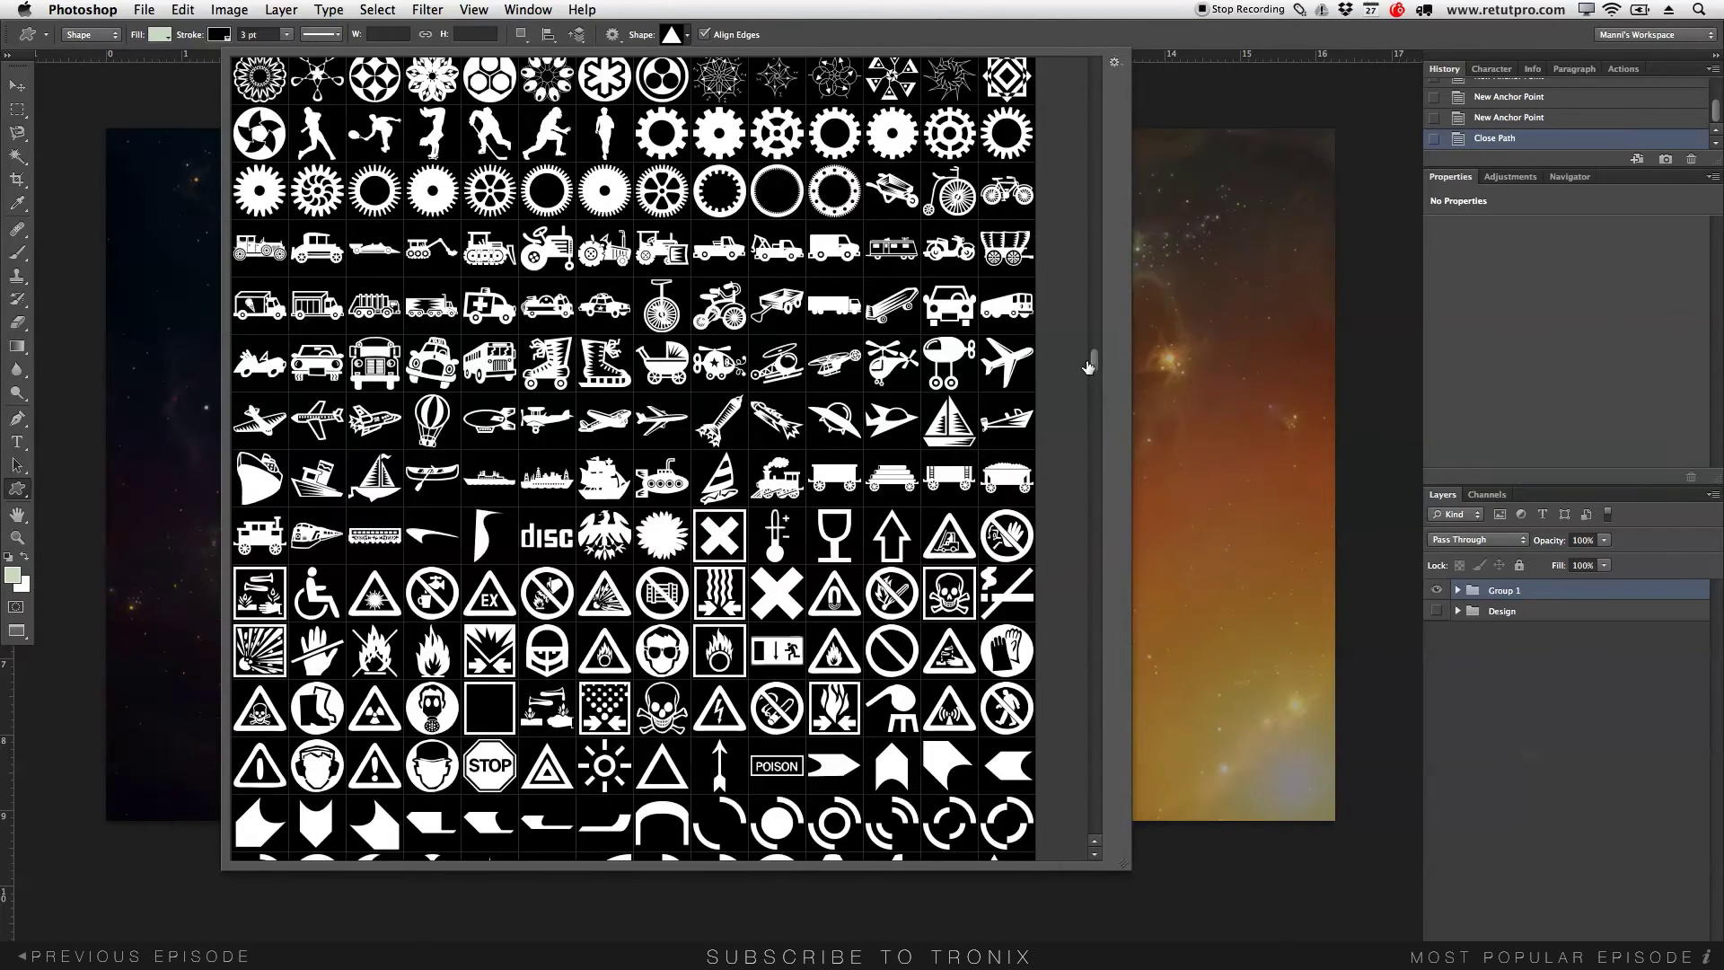
scroll(1044, 417, up, 10)
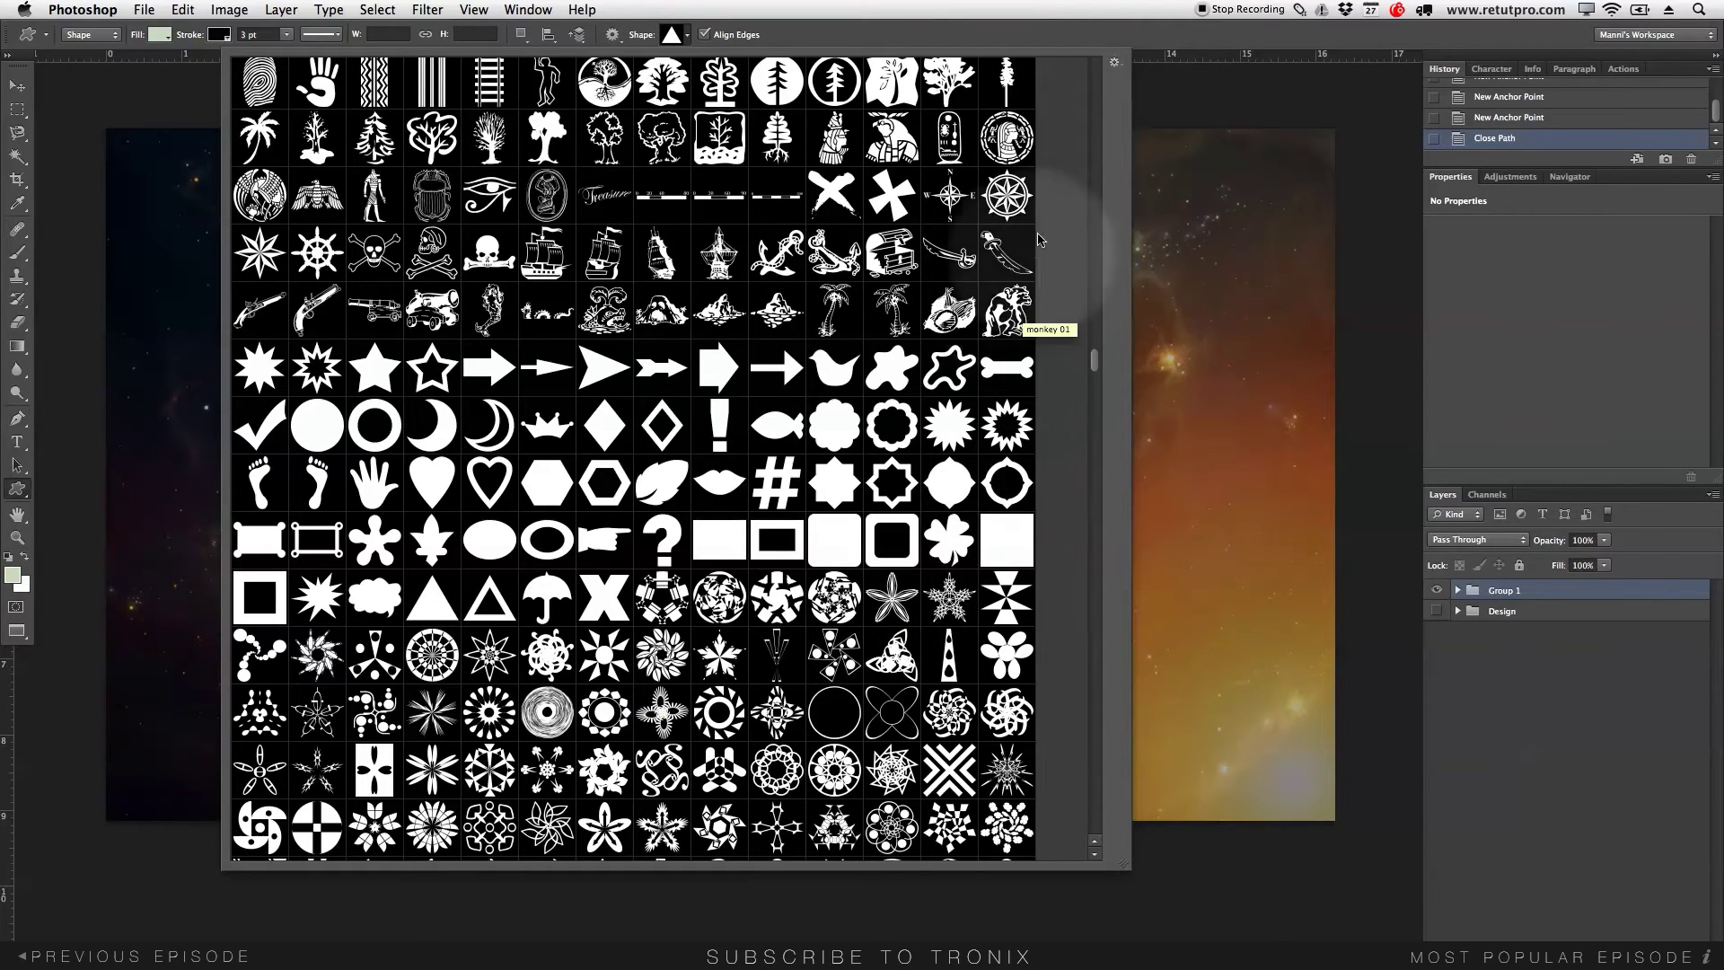
click(1115, 64)
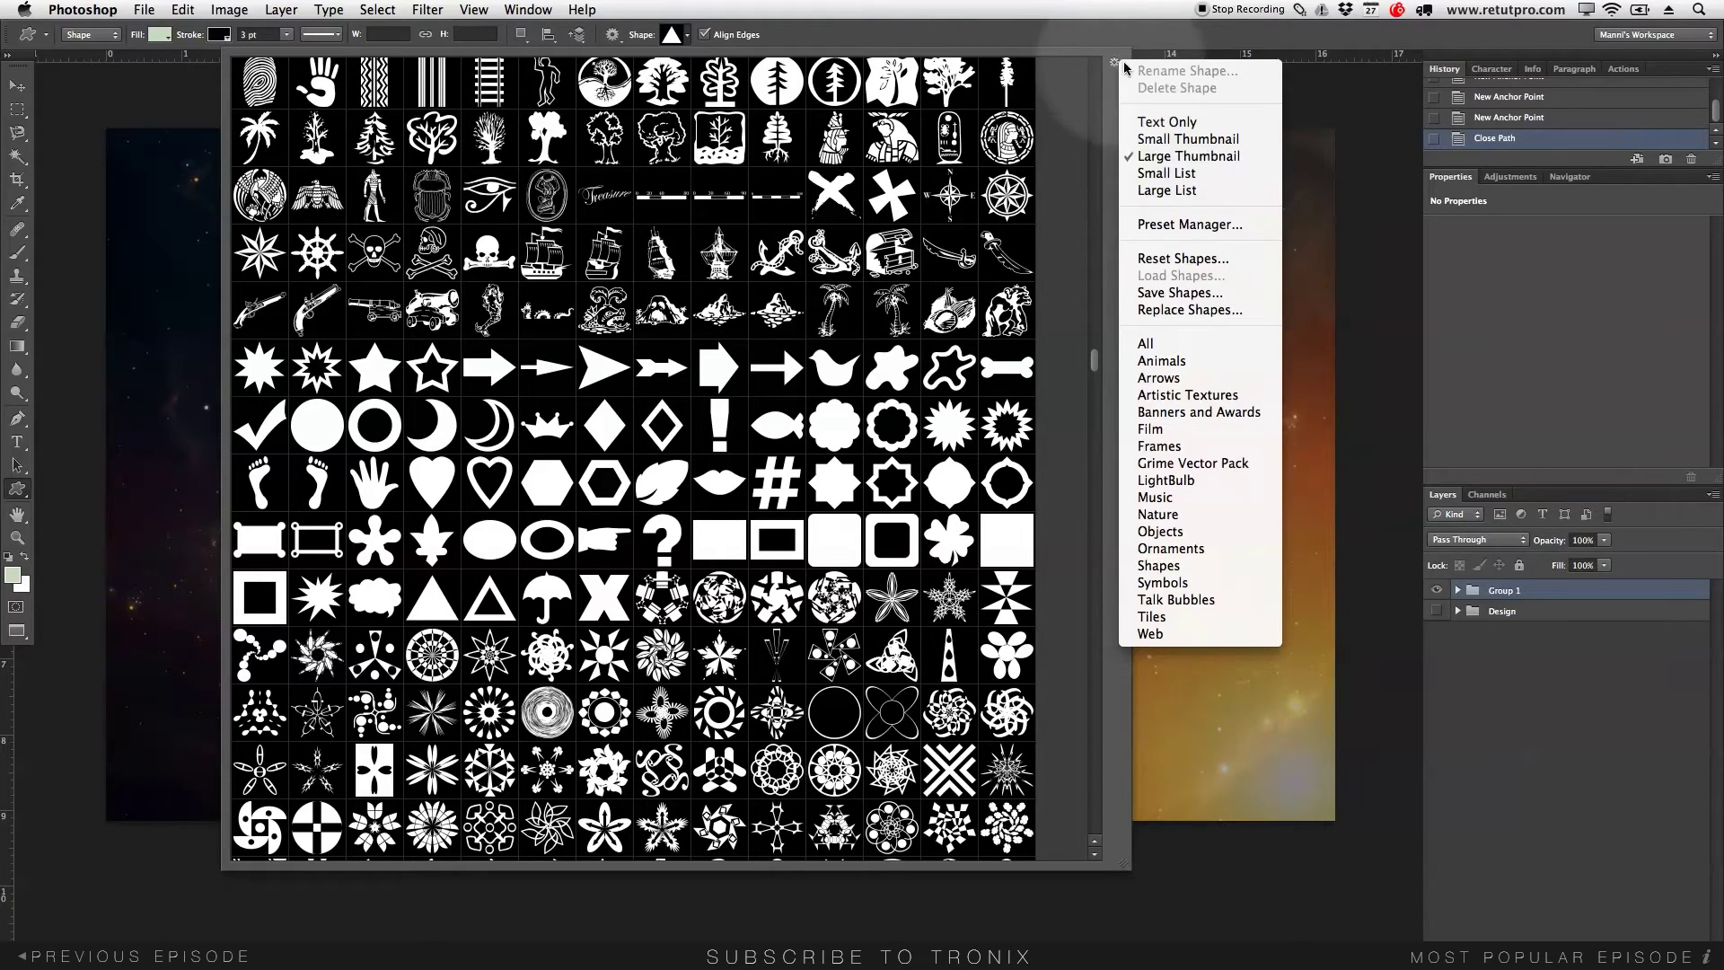
- In Preset Manager, select the block of walking and running figure shapes, delete them, and finish
click(1202, 228)
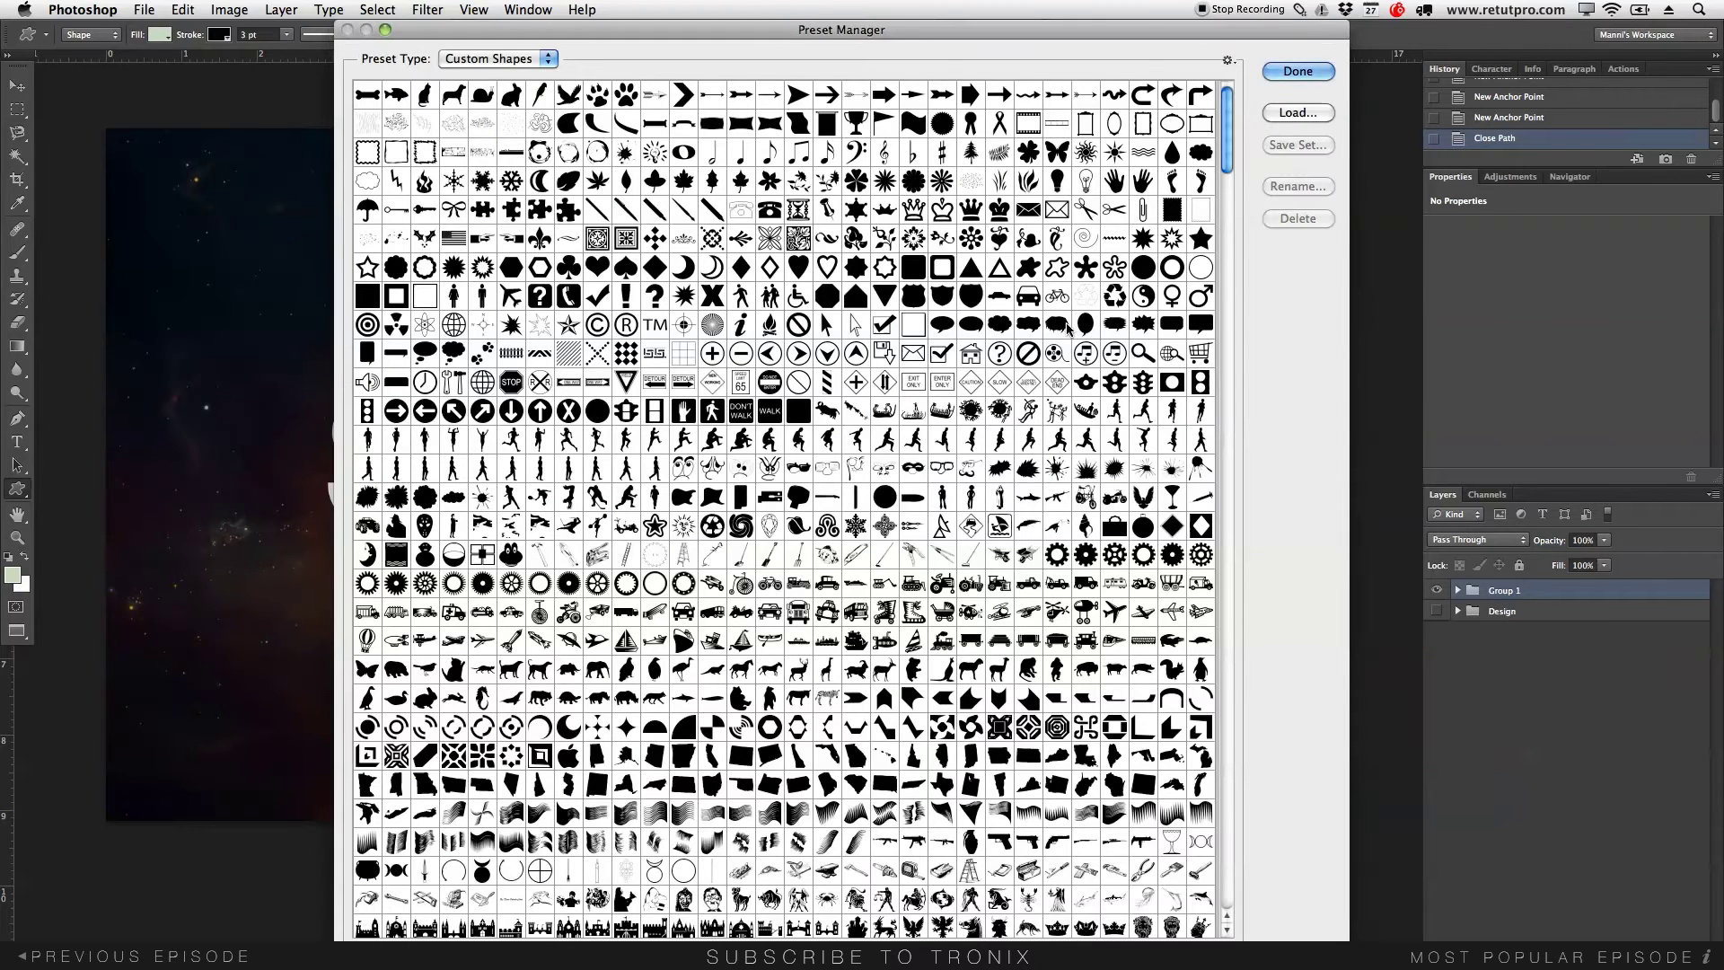
drag(858, 29, 805, 30)
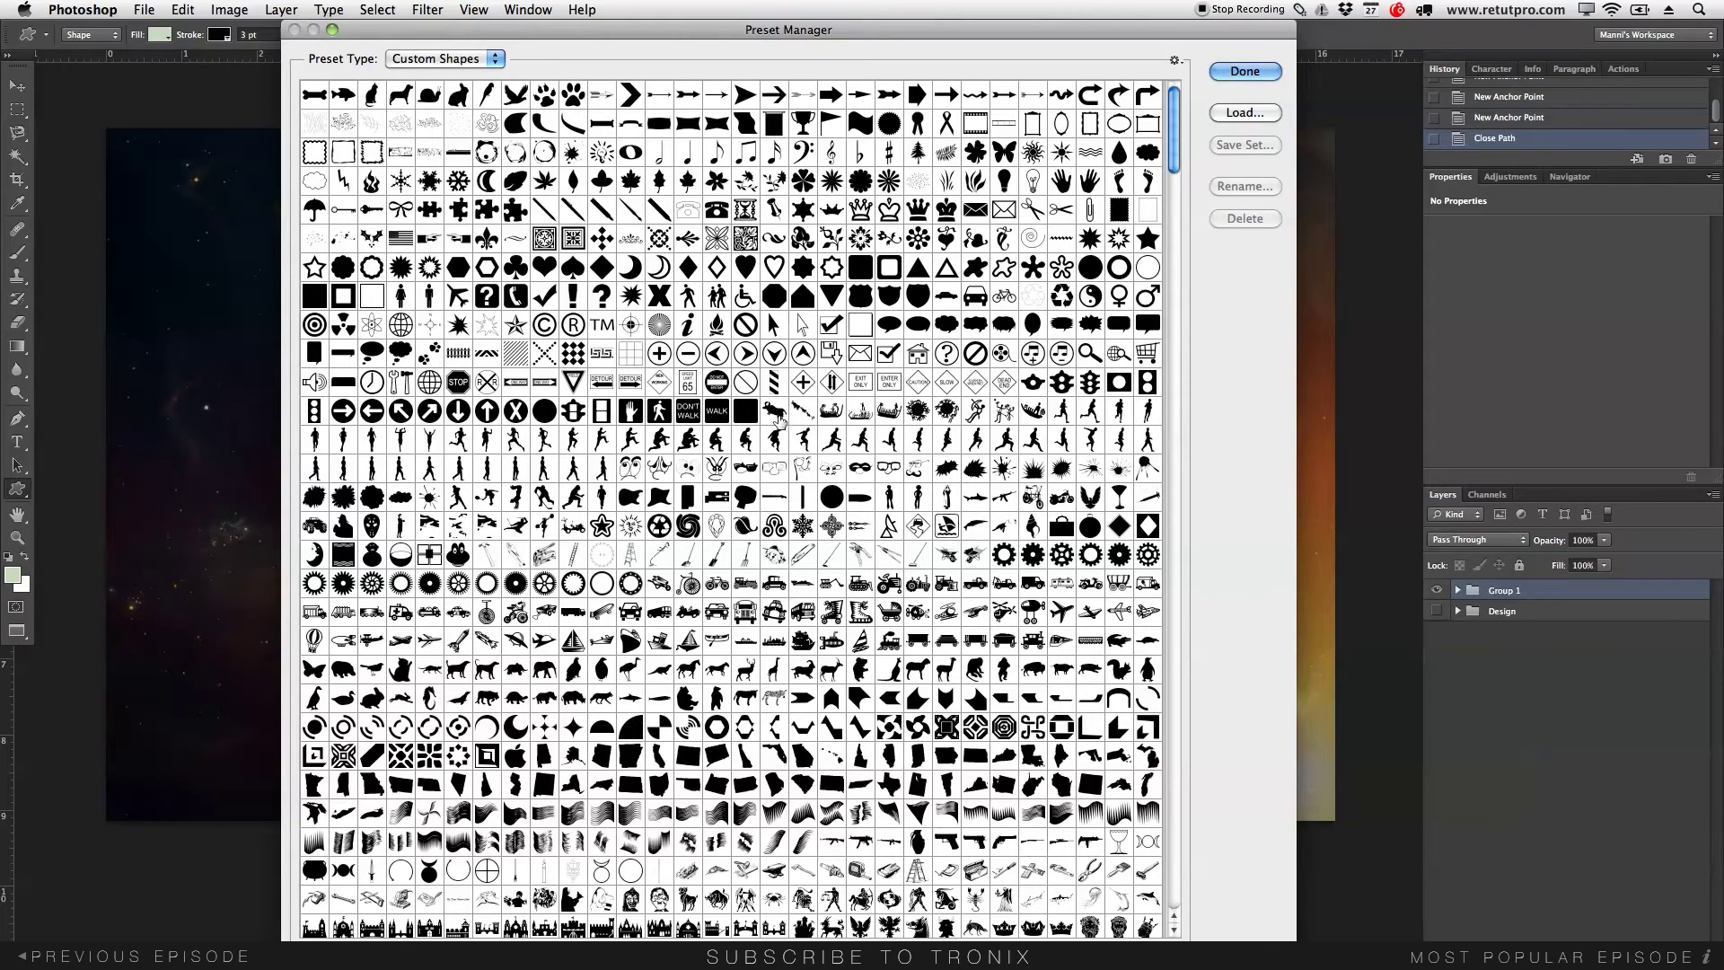
click(776, 414)
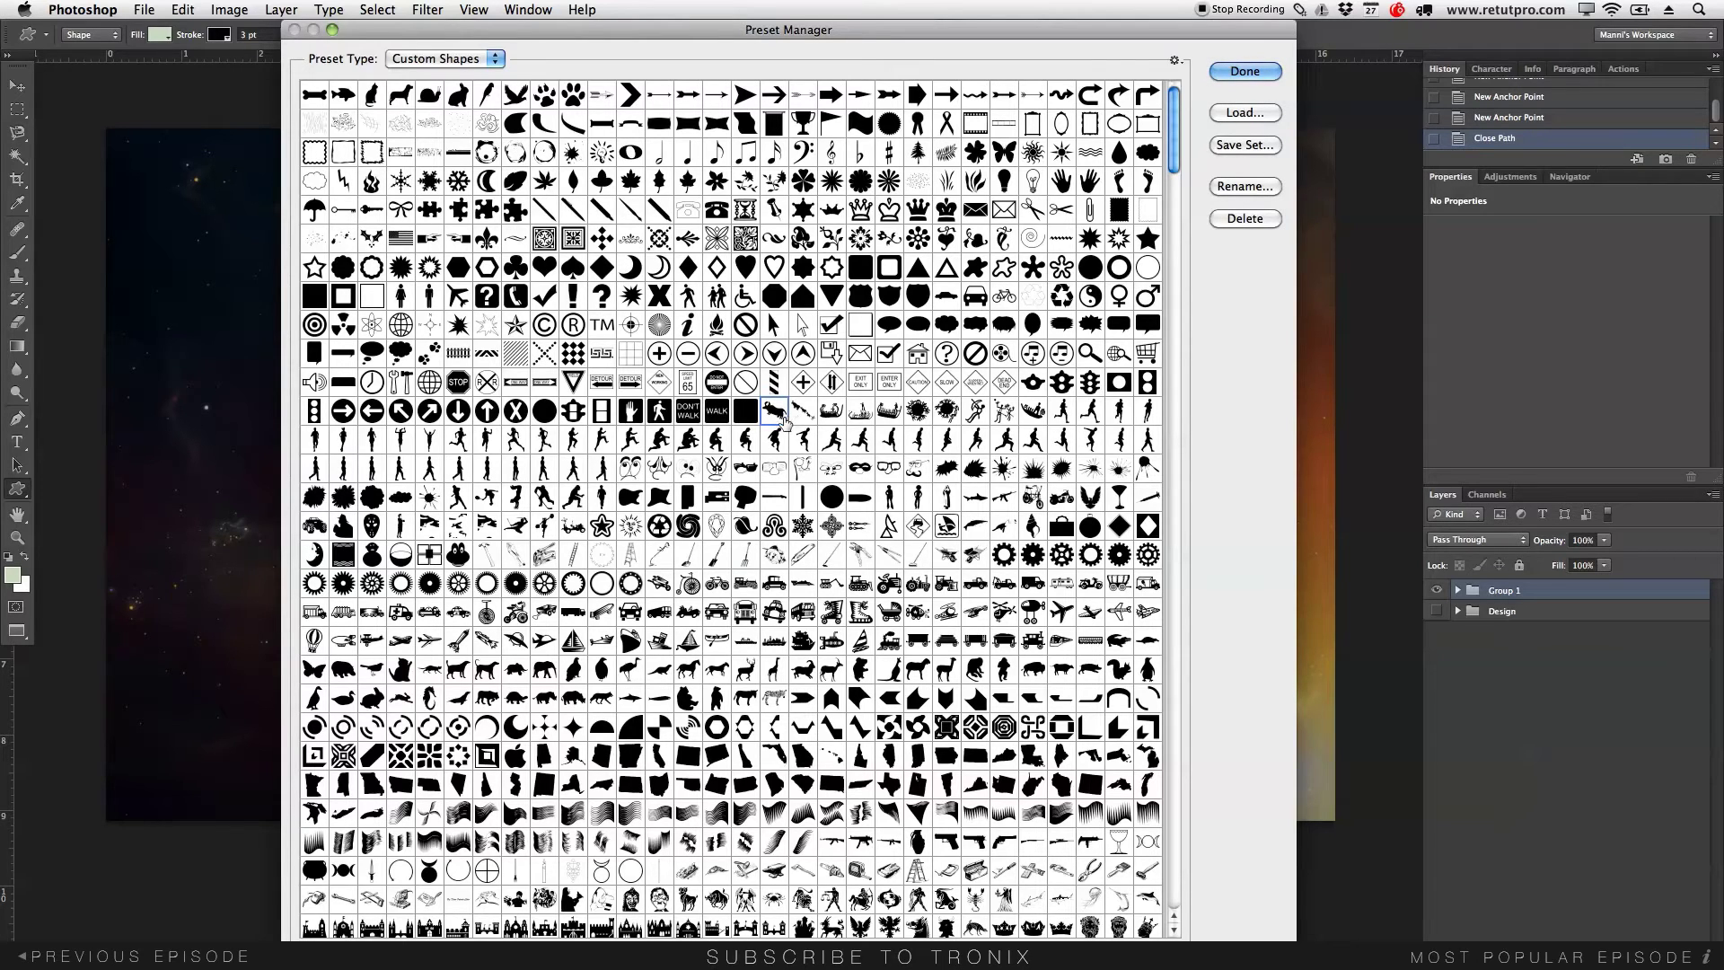
shift+click(603, 471)
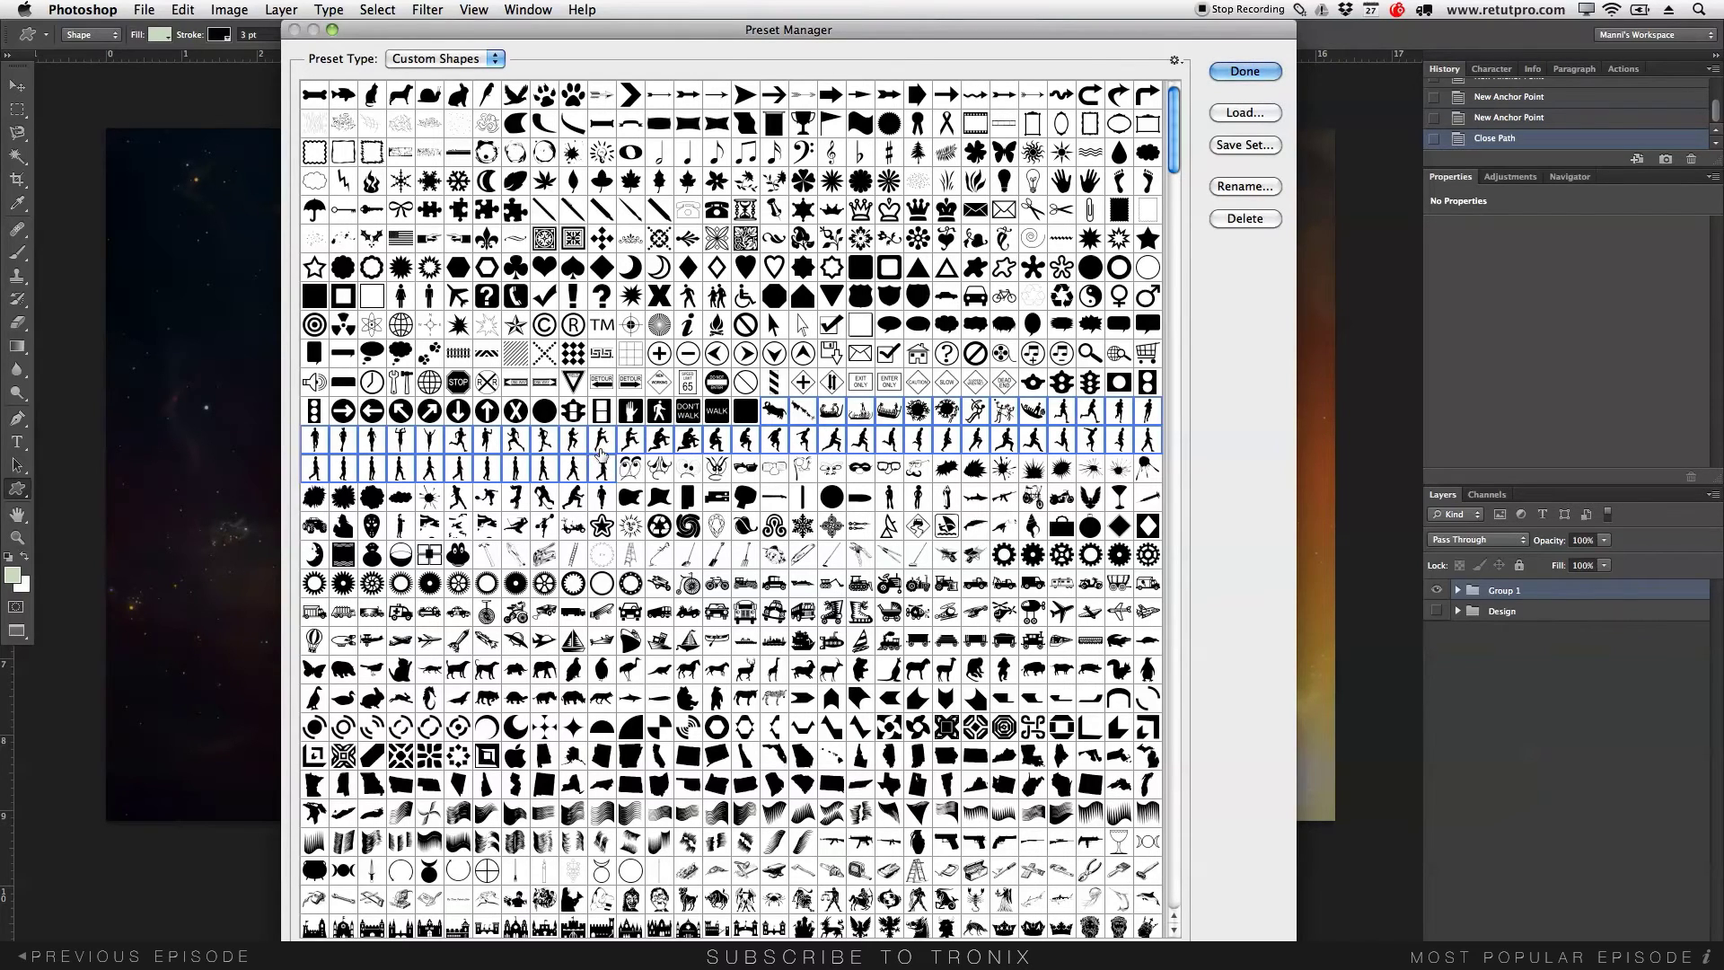
click(1244, 219)
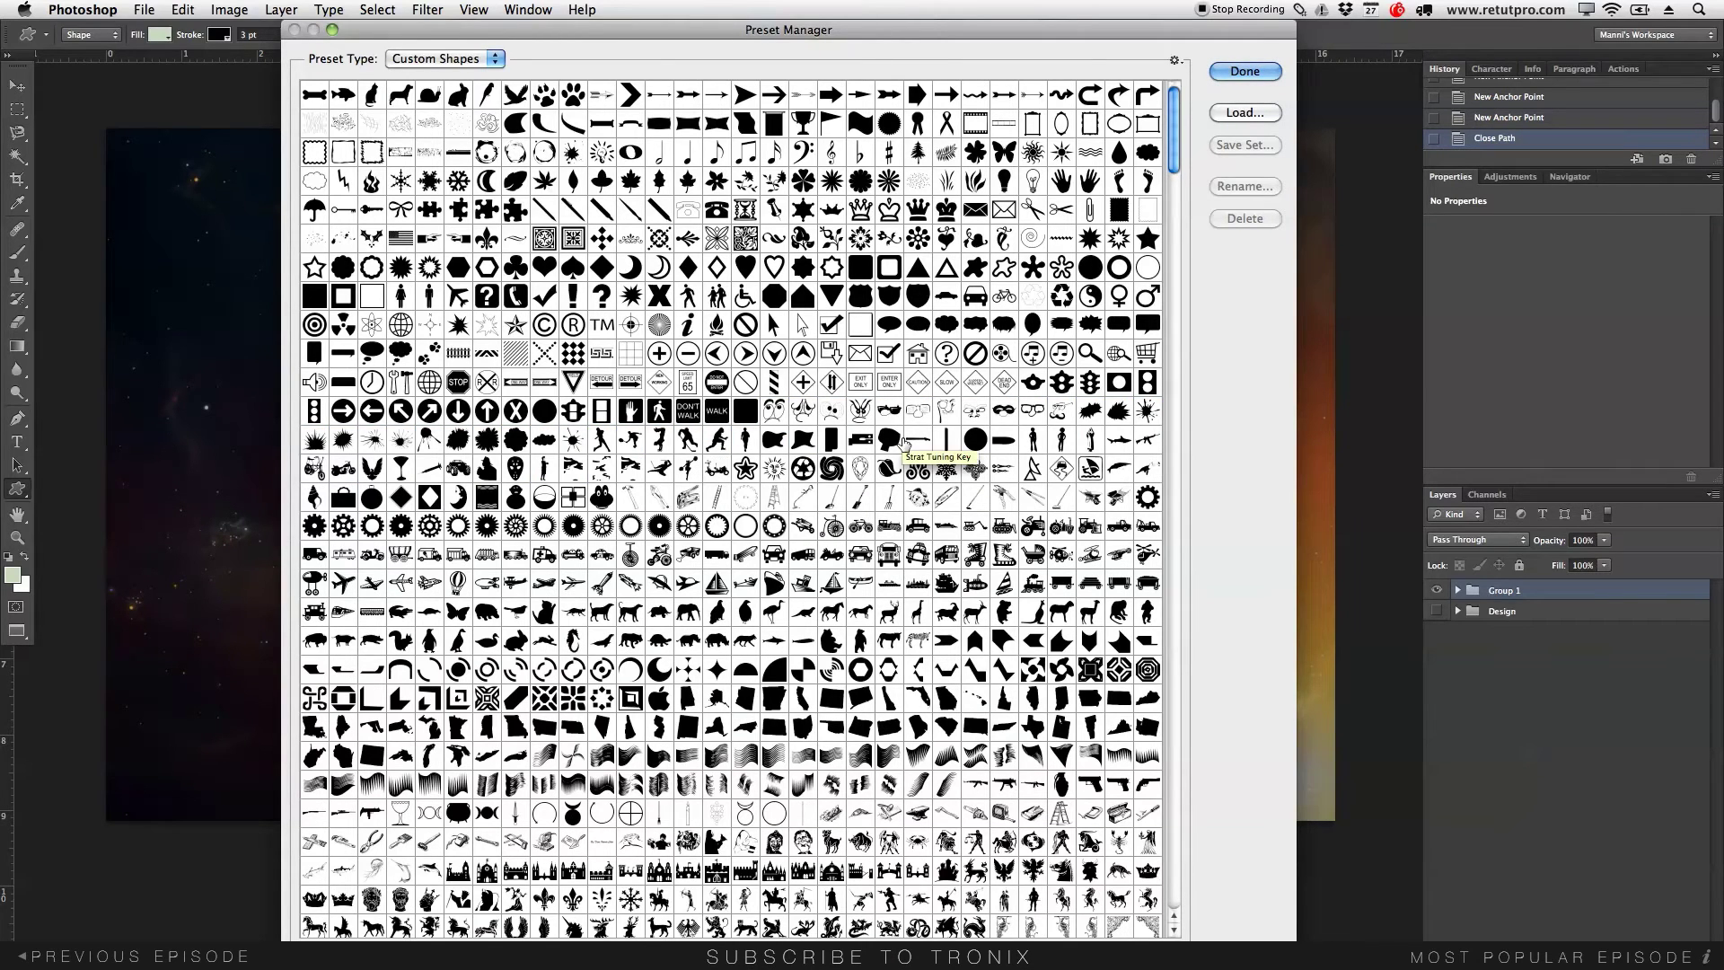
click(1244, 71)
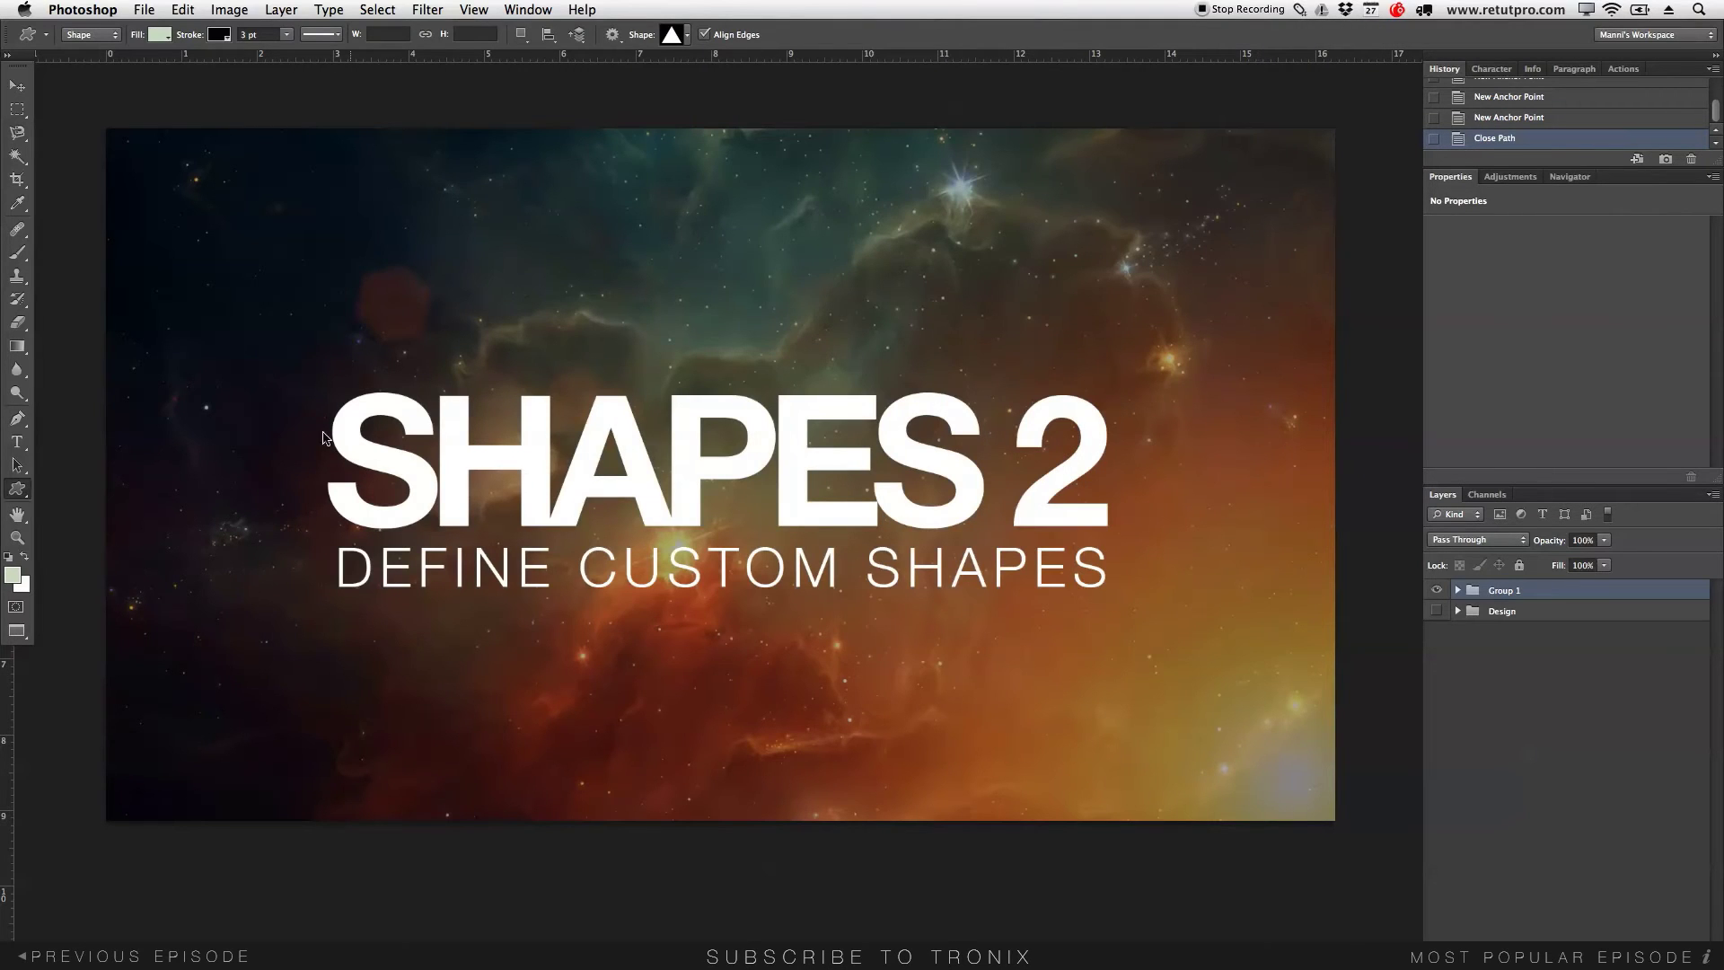
- With the Pen tool, trace a closed 17-anchor angular path around the bright star above the headline
click(17, 418)
click(830, 191)
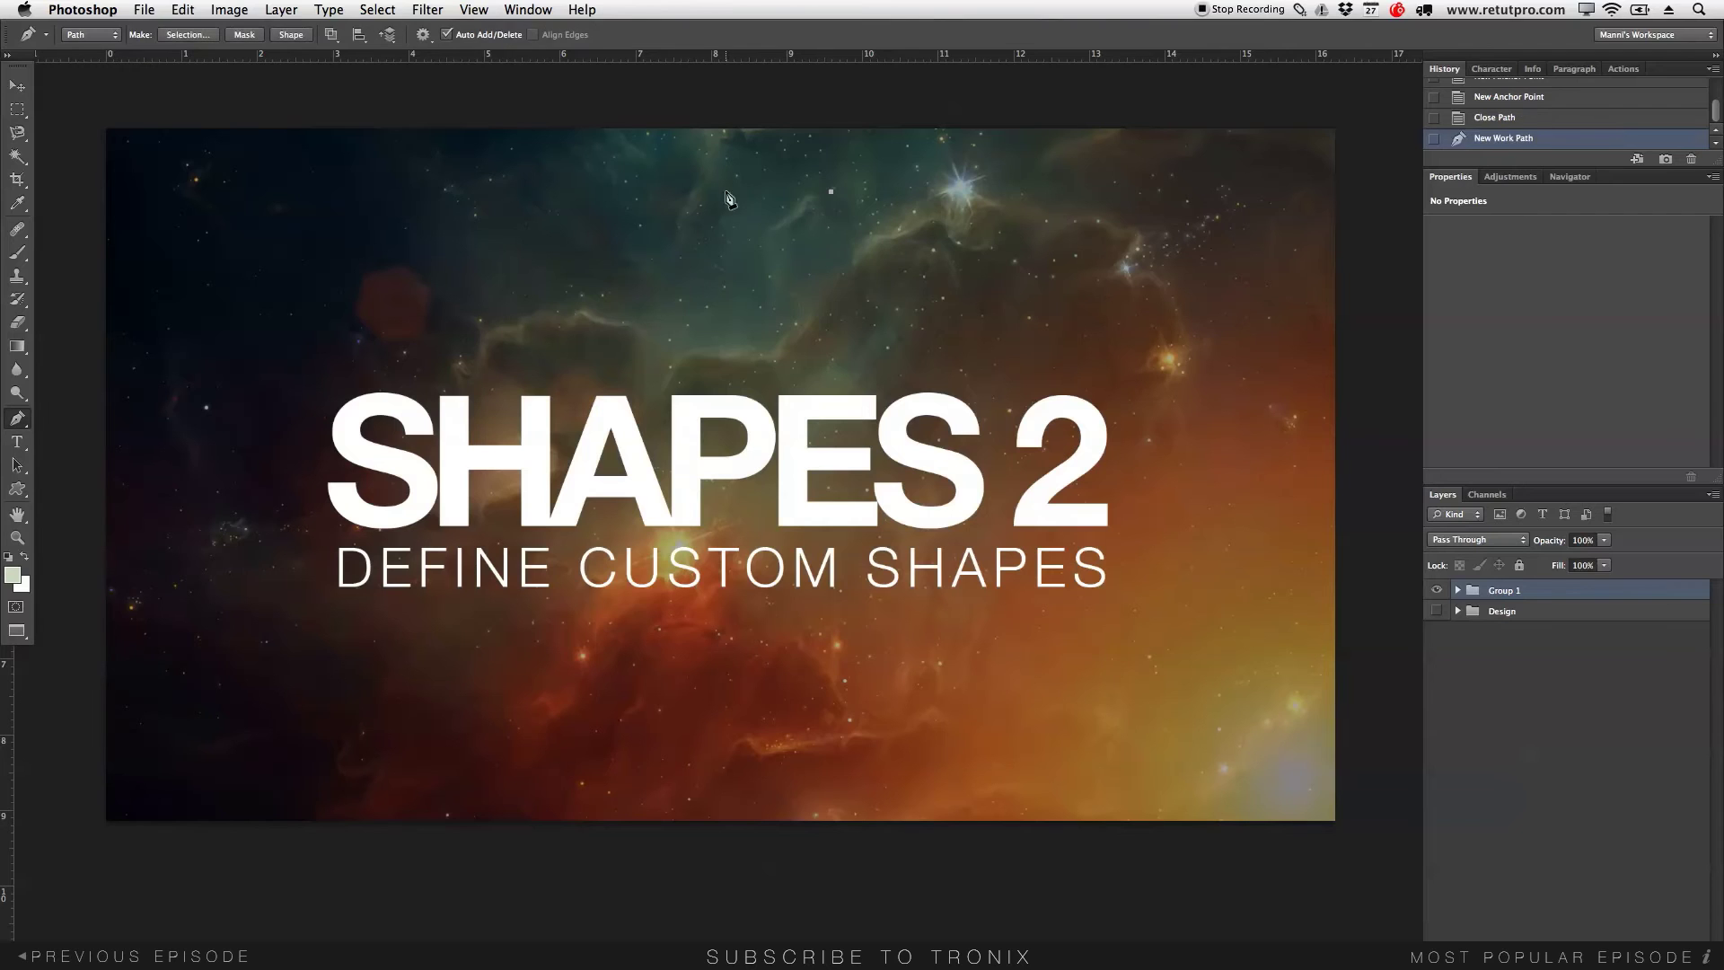
click(708, 193)
click(699, 267)
click(763, 333)
click(920, 280)
click(848, 259)
click(902, 228)
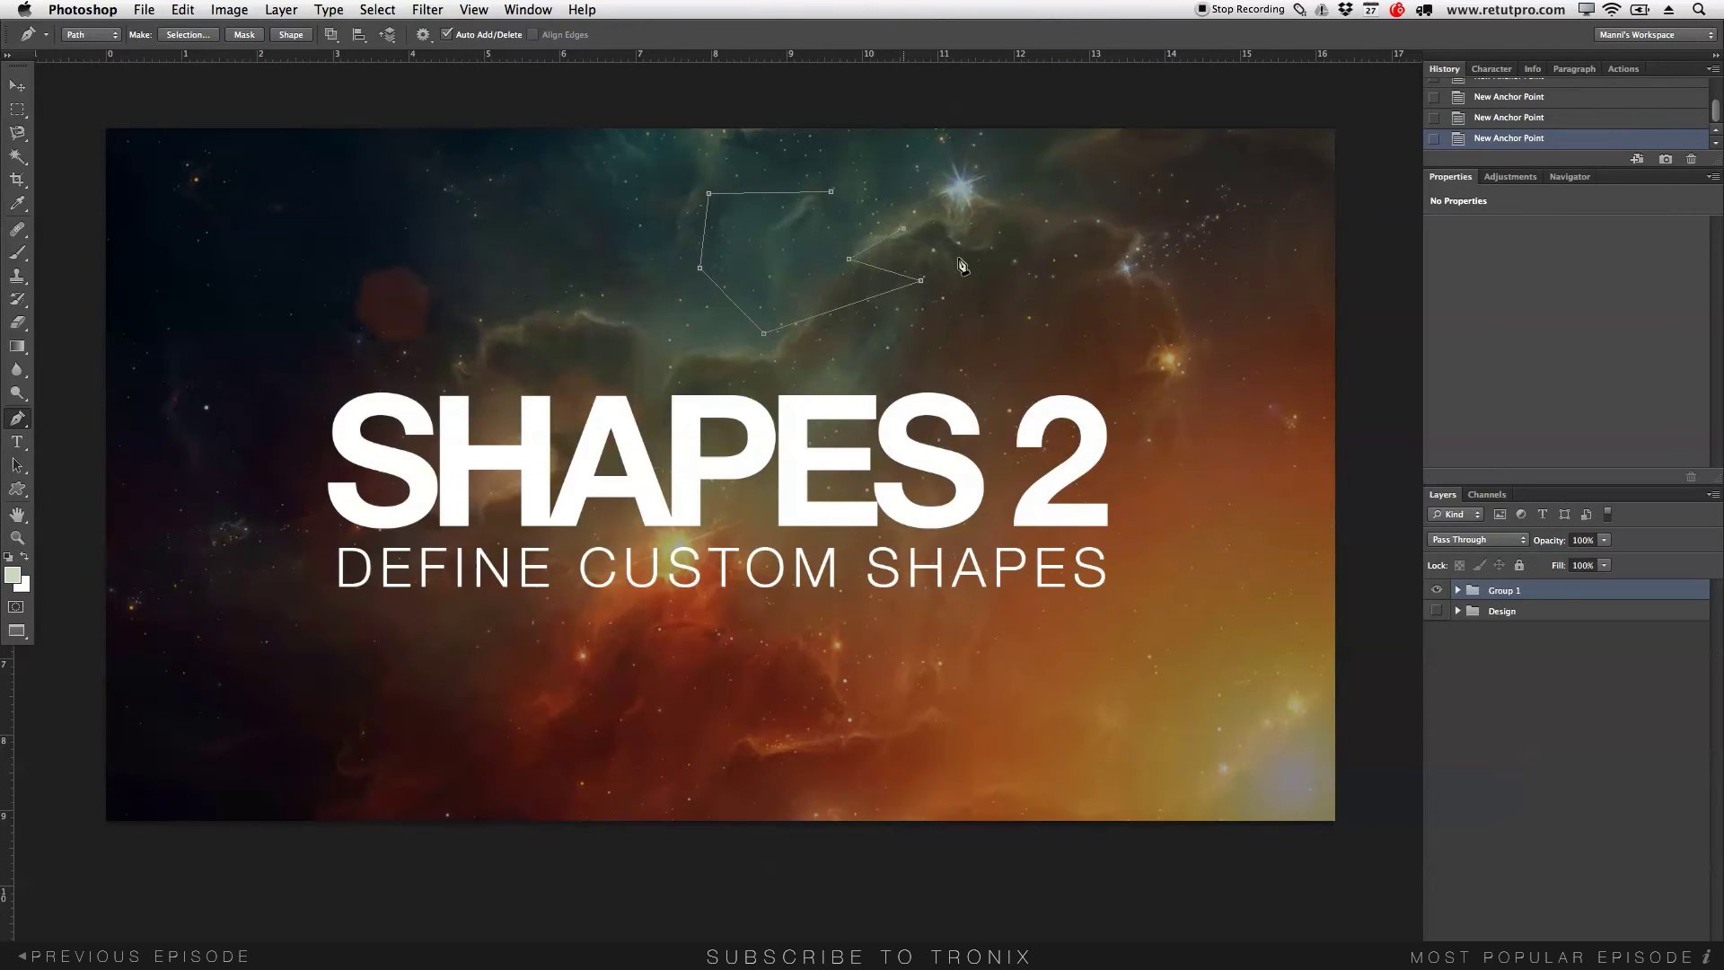
click(987, 284)
click(990, 302)
click(1042, 253)
click(1016, 221)
click(976, 195)
click(1020, 176)
click(976, 166)
click(925, 170)
click(893, 201)
click(857, 172)
click(830, 191)
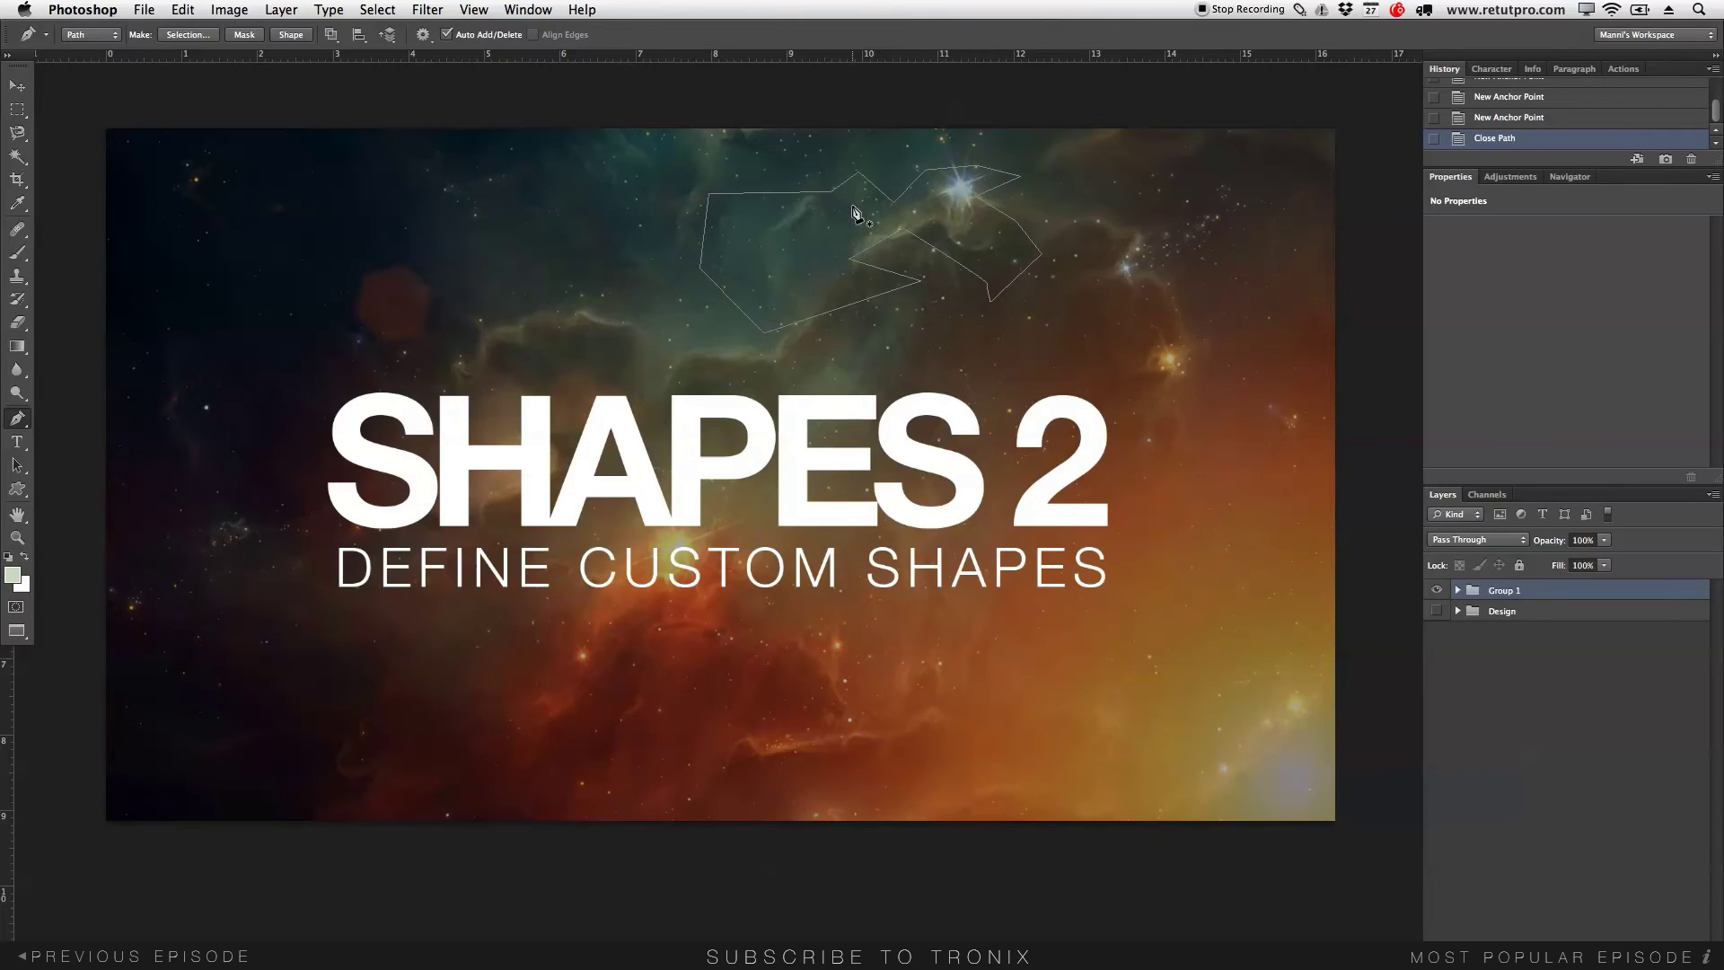
right_click(787, 258)
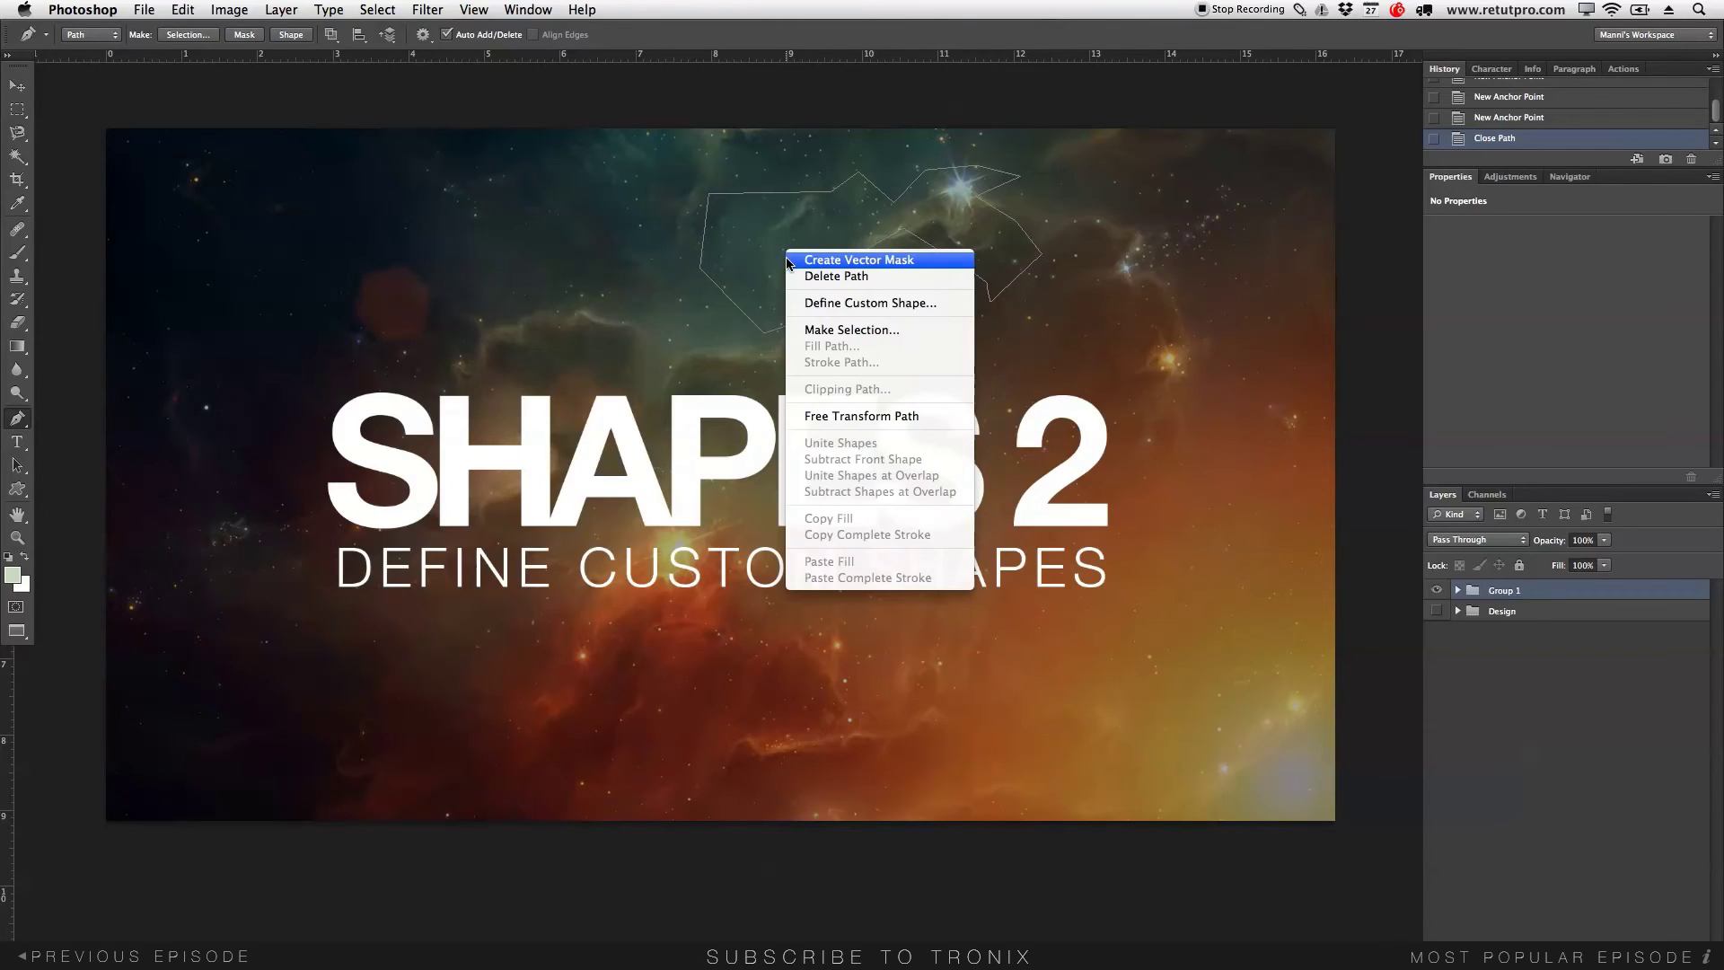
click(866, 305)
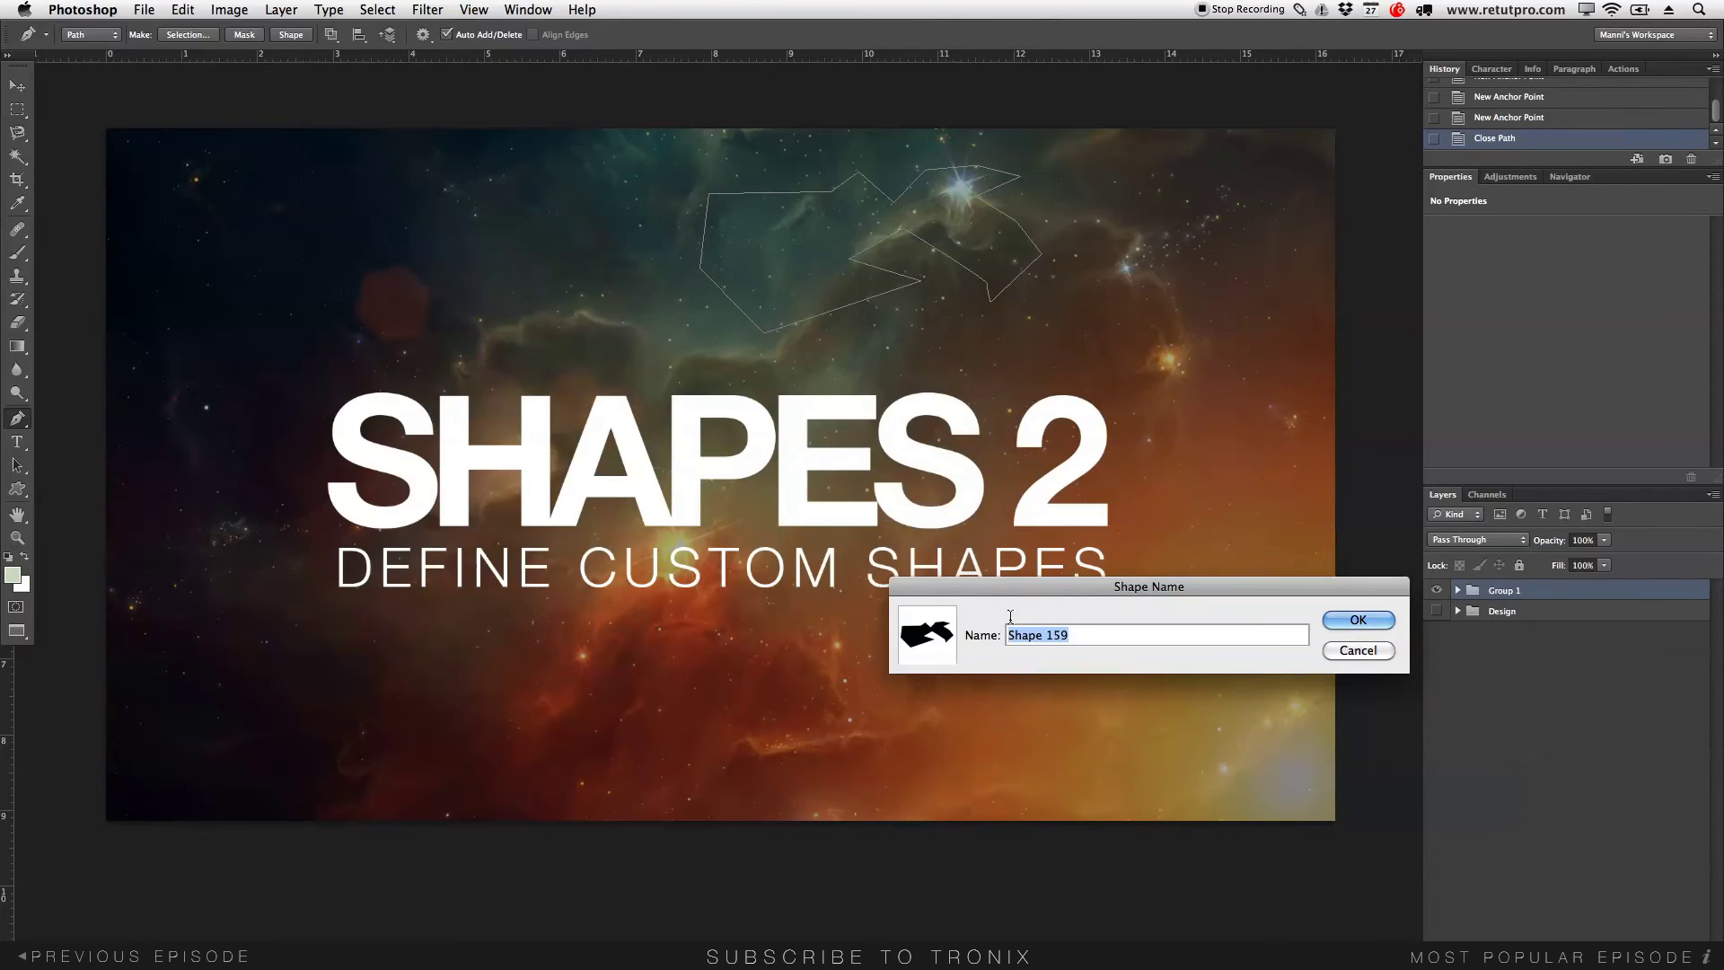
drag(1010, 588, 757, 558)
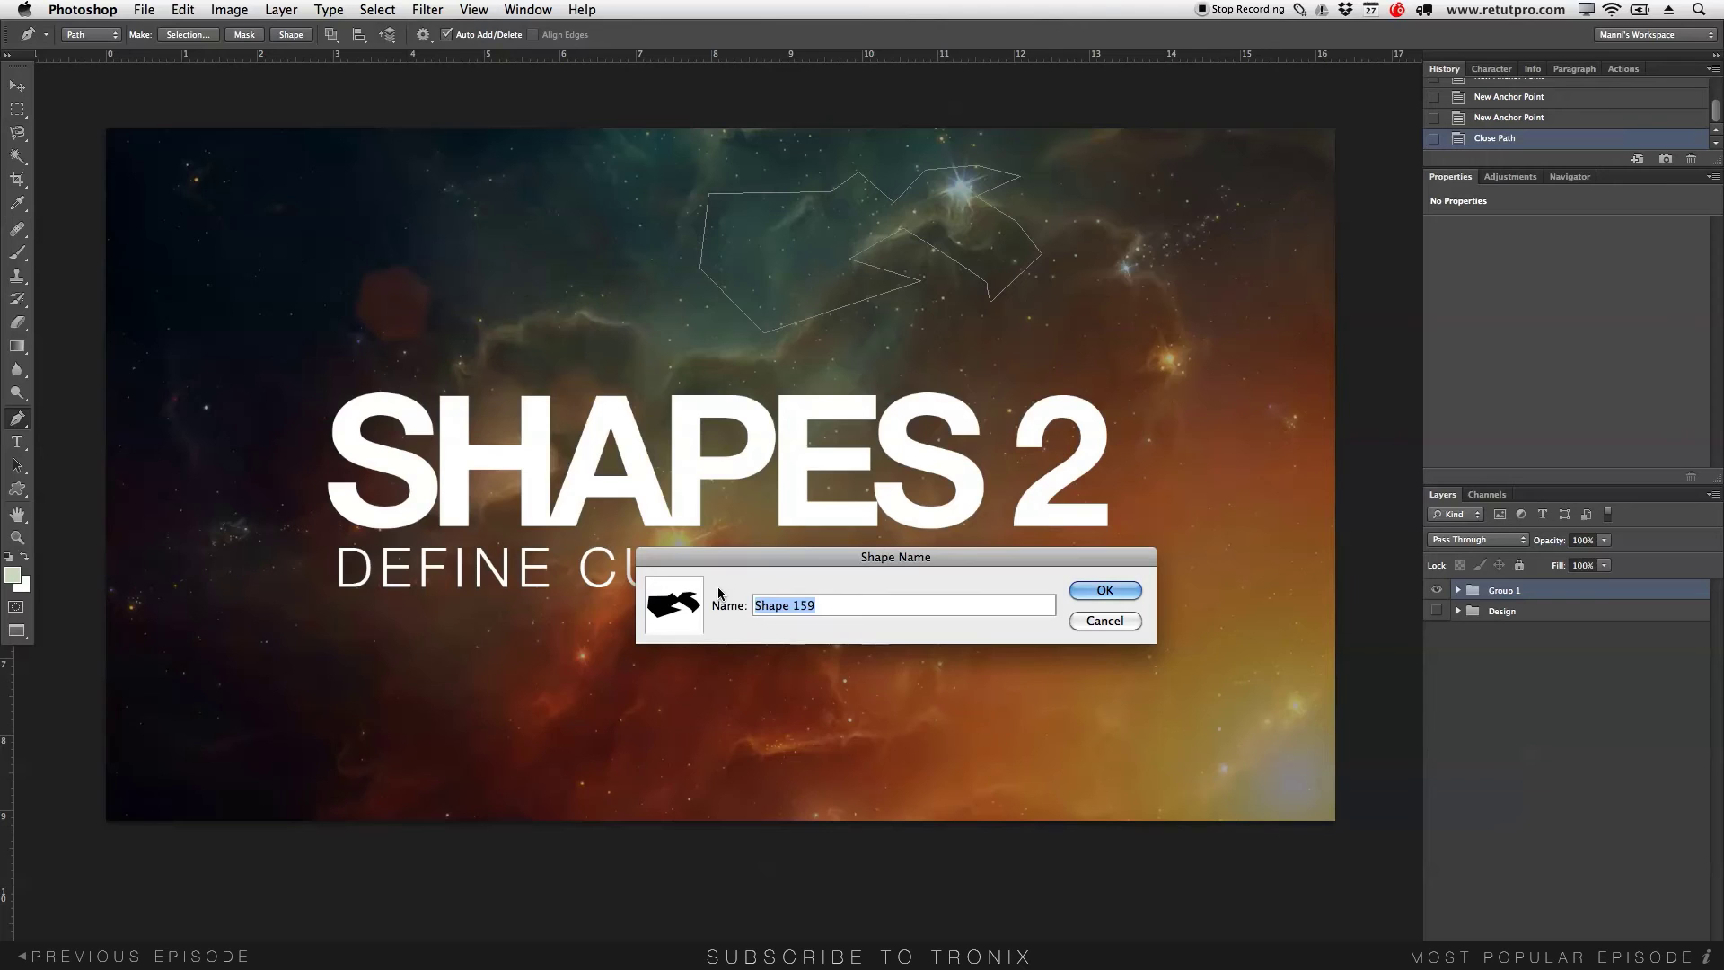
drag(791, 565, 789, 649)
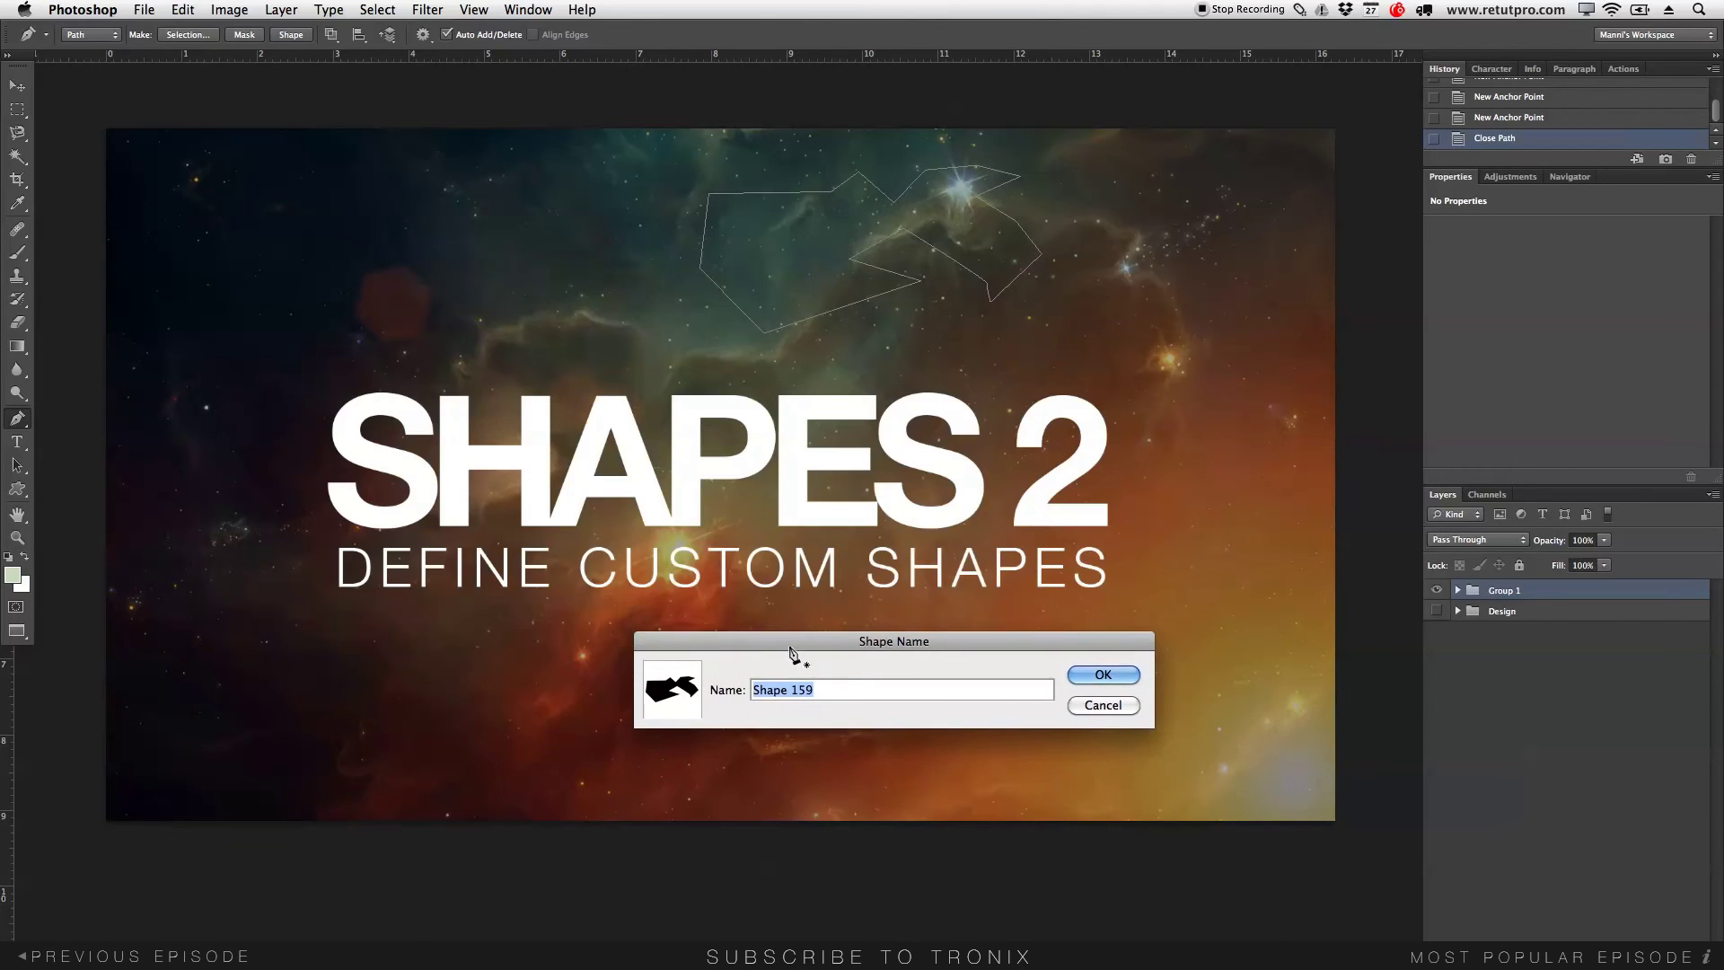
click(1128, 709)
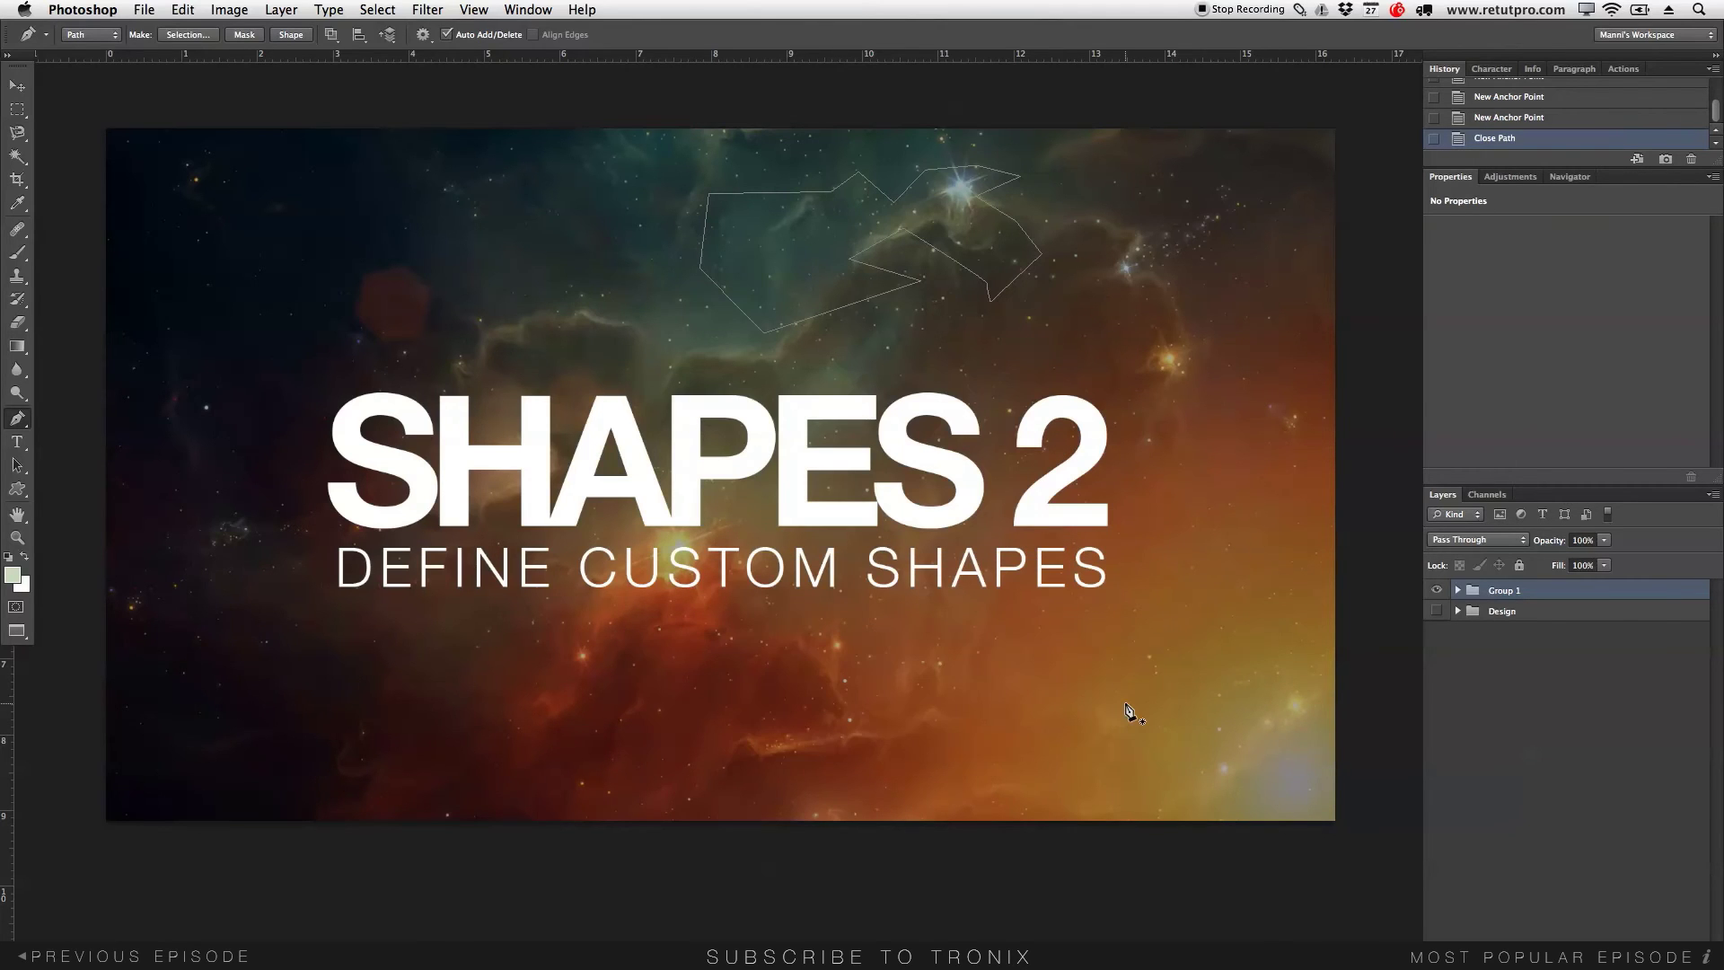